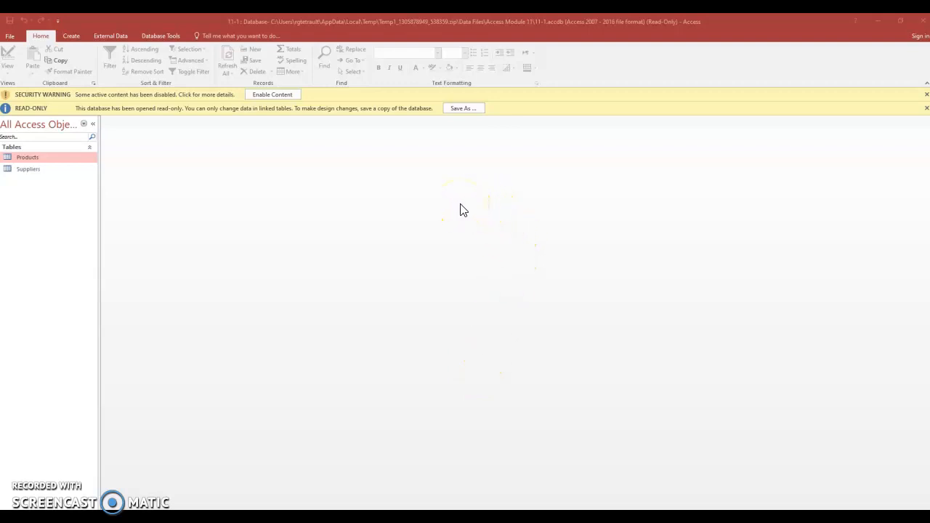
Step: Enable the database's content and save a copy as 11-1.accdb in the Downloads folder, replacing the existing file
{"action": "left_click", "coordinate": [273, 97]}
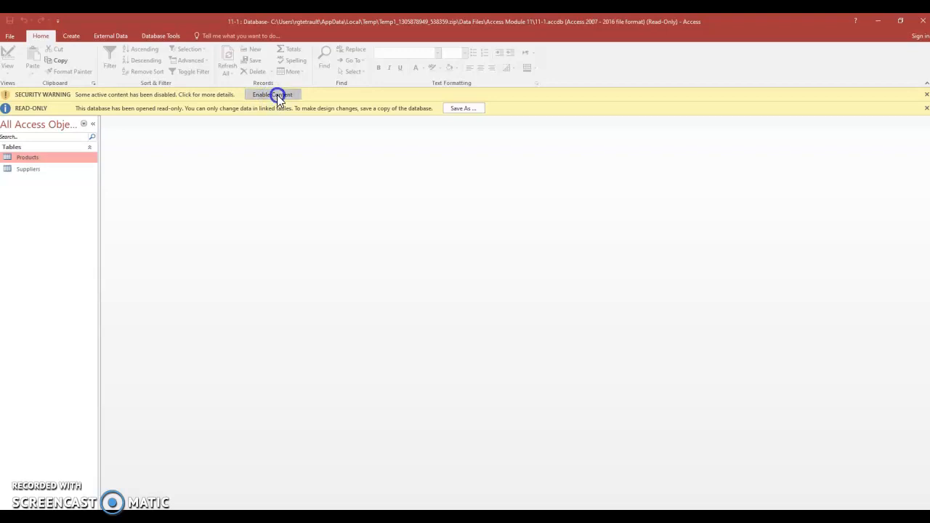
{"action": "left_click", "coordinate": [438, 95]}
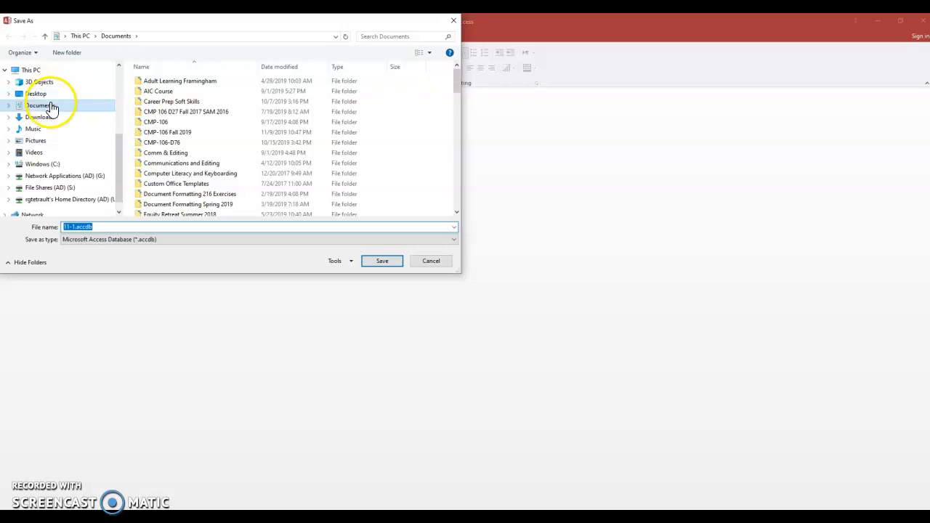
{"action": "left_click", "coordinate": [44, 118]}
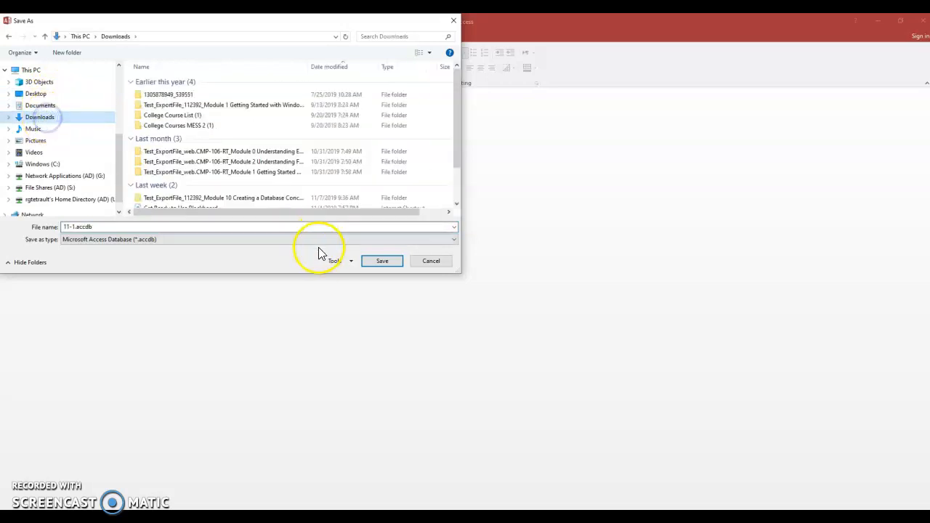
{"action": "left_click", "coordinate": [383, 262]}
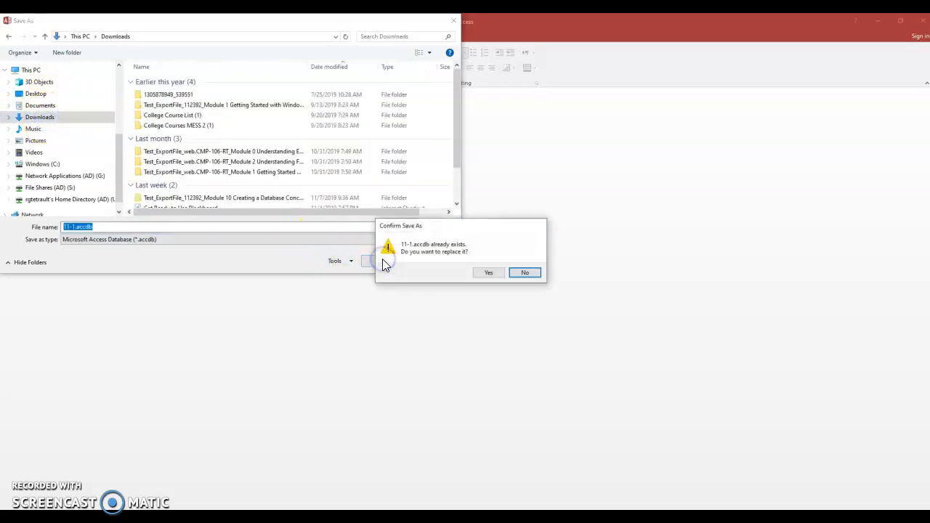
{"action": "left_click", "coordinate": [485, 274]}
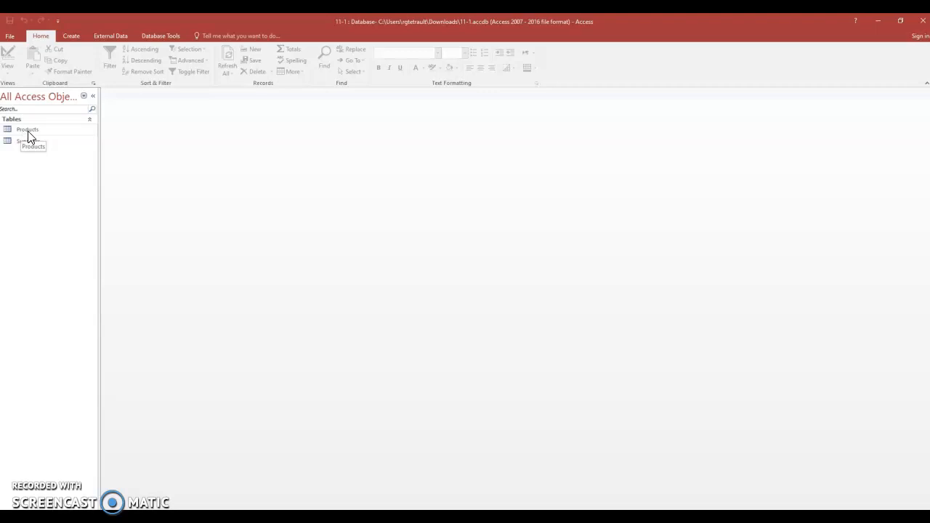
Step: Open the Products and Suppliers tables to view their records, and close the Suppliers table
{"action": "double_click", "coordinate": [28, 131]}
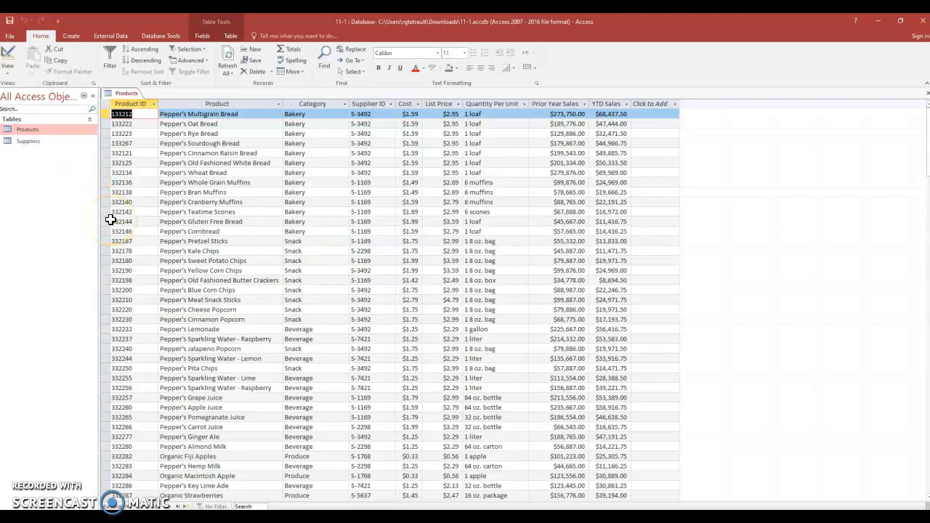
{"action": "double_click", "coordinate": [33, 145]}
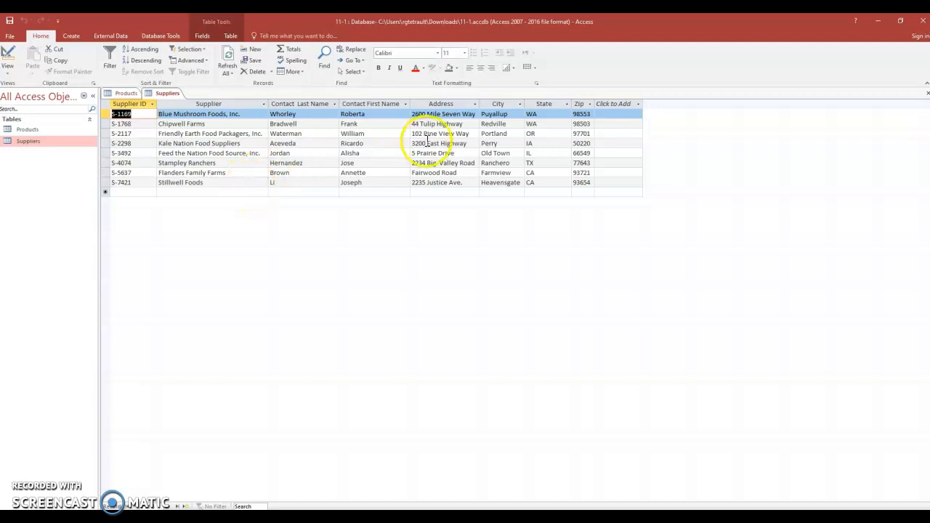
{"action": "left_click", "coordinate": [927, 93]}
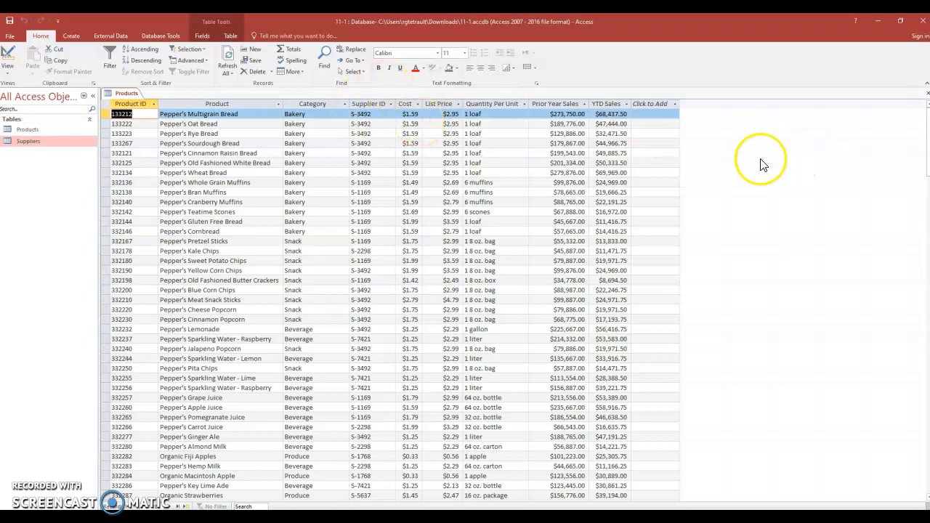
Step: Collapse the list of database objects and expand it again
{"action": "left_click", "coordinate": [94, 100]}
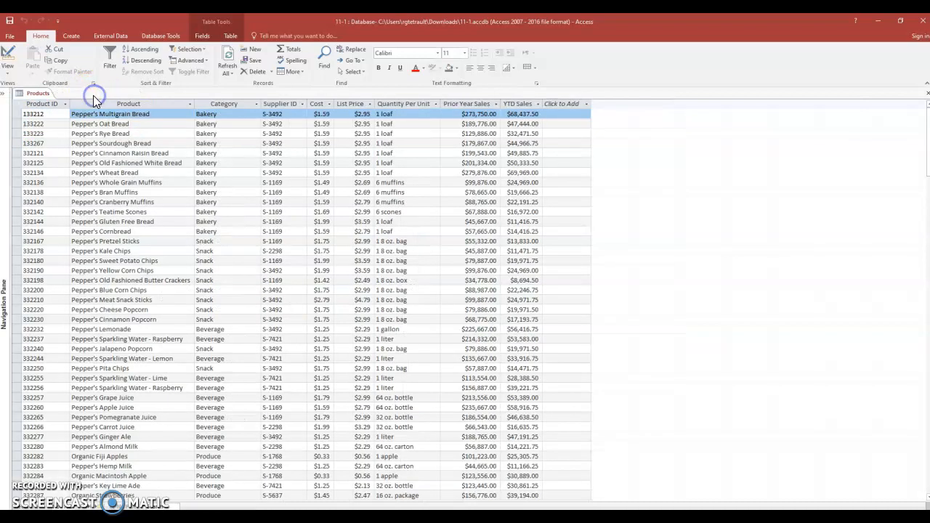
{"action": "left_click", "coordinate": [5, 99]}
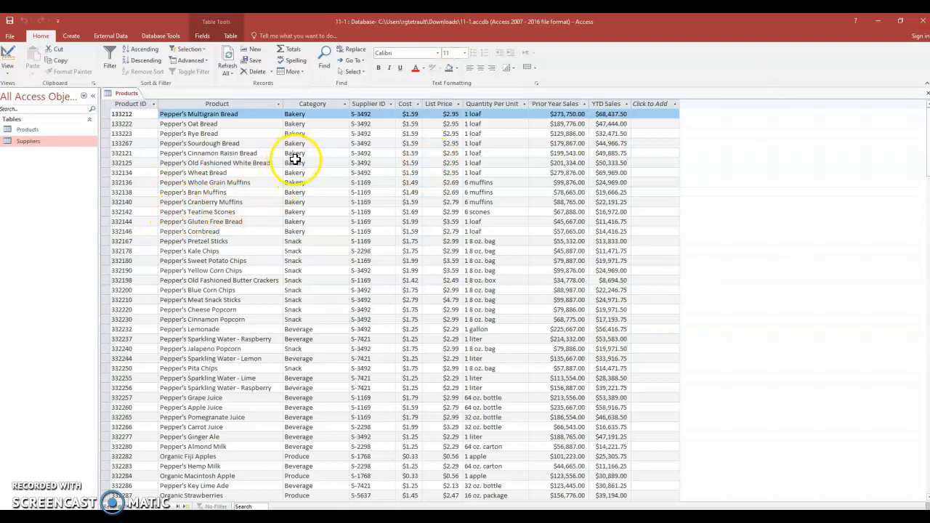
Step: Sort the Products table by the Product field in ascending and in descending order, and remove the sort
{"action": "left_click", "coordinate": [259, 134]}
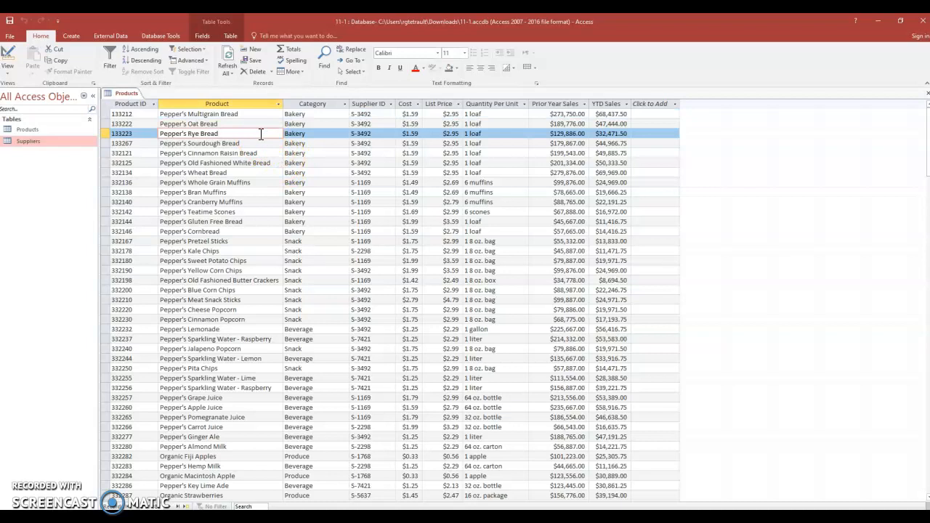
{"action": "left_click", "coordinate": [144, 49]}
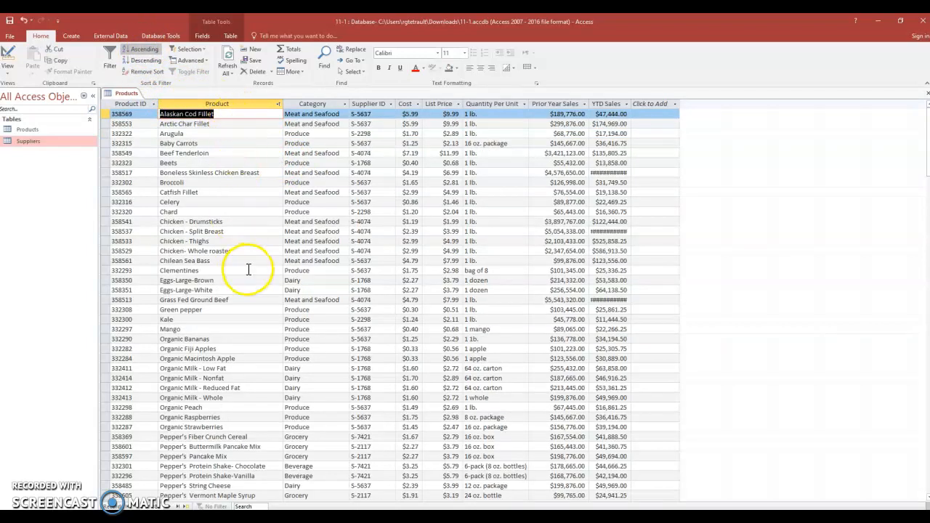
{"action": "left_click", "coordinate": [151, 62]}
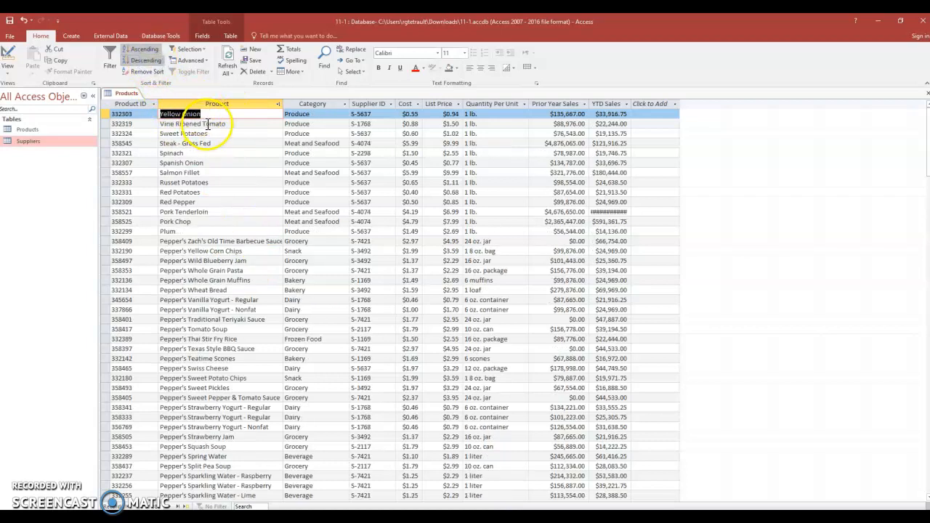
{"action": "left_click", "coordinate": [159, 71]}
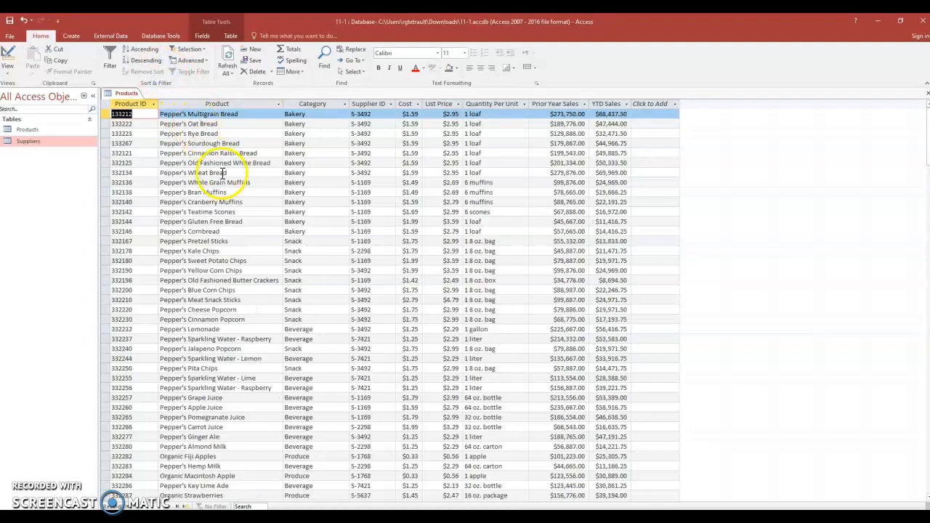
Step: Sort the Products table by YTD Sales in descending order and fit that column's width to its contents
{"action": "left_click", "coordinate": [611, 144]}
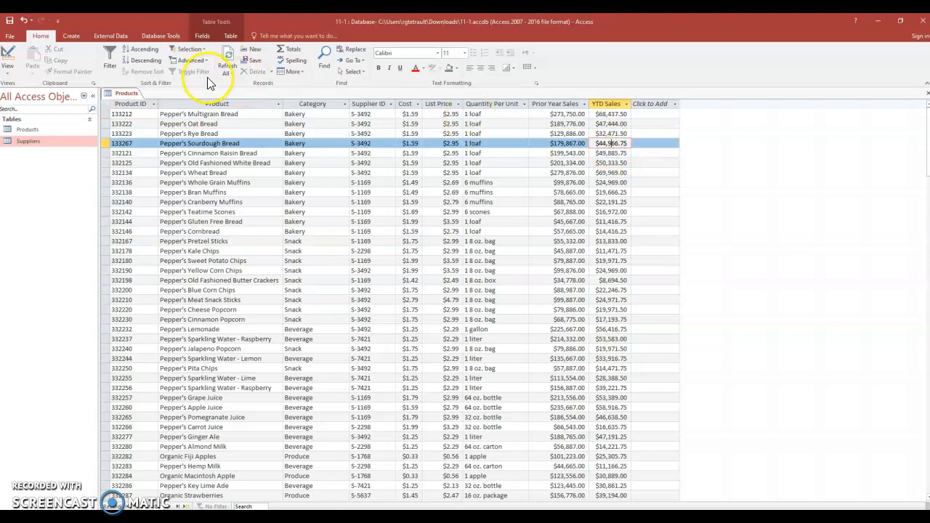
{"action": "left_click", "coordinate": [155, 65]}
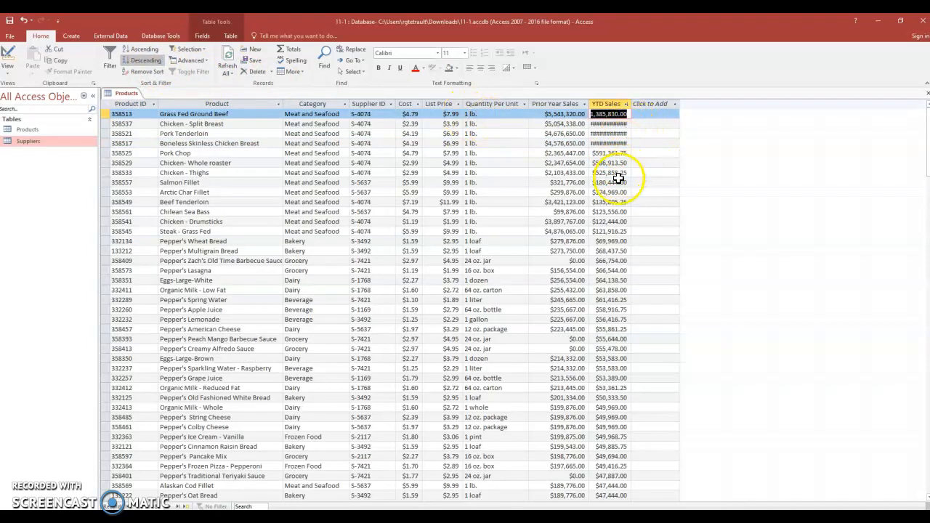
{"action": "double_click", "coordinate": [631, 104]}
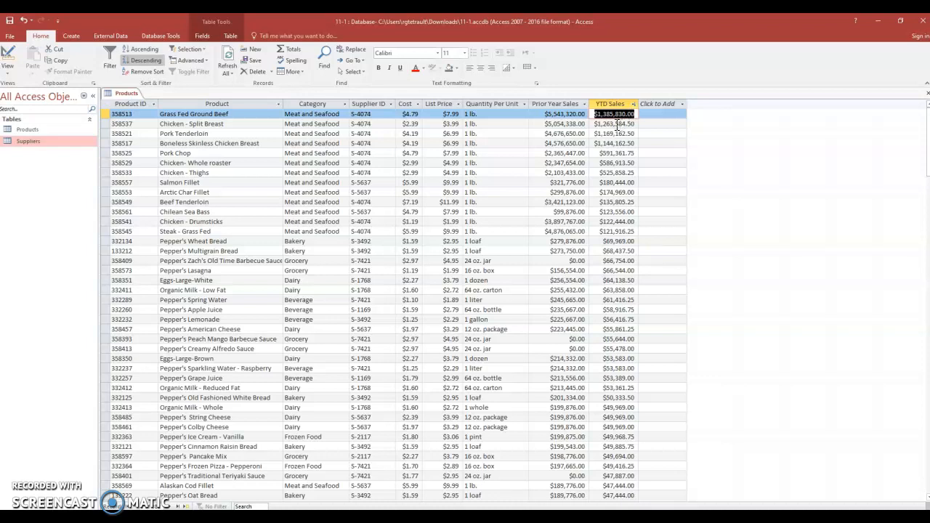
Step: Add an ascending Category sort on top of the YTD Sales sort, and remove all sorts from the table
{"action": "left_click", "coordinate": [316, 172]}
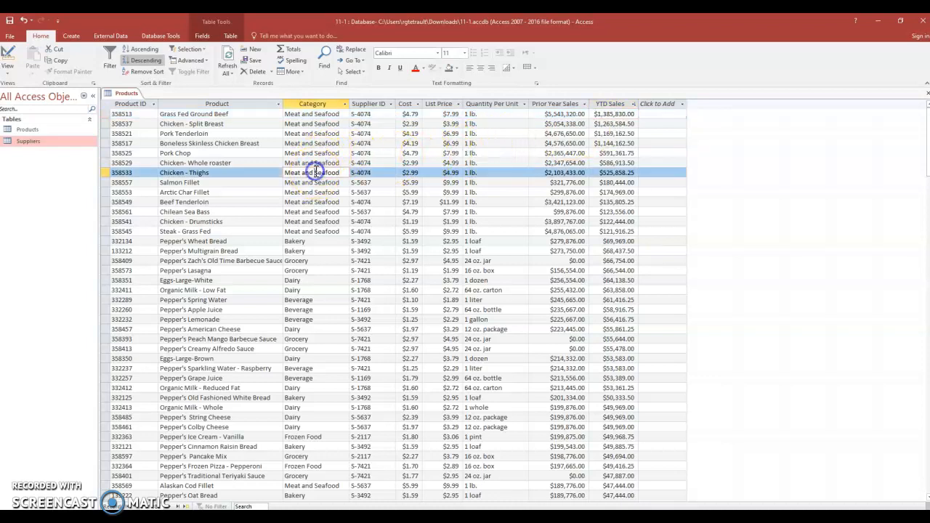
{"action": "left_click", "coordinate": [147, 51]}
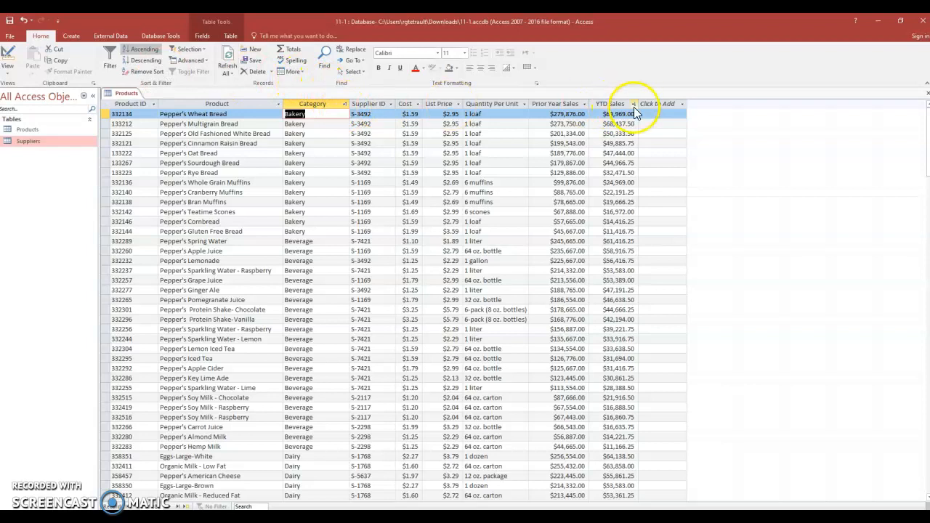
{"action": "left_click", "coordinate": [142, 73]}
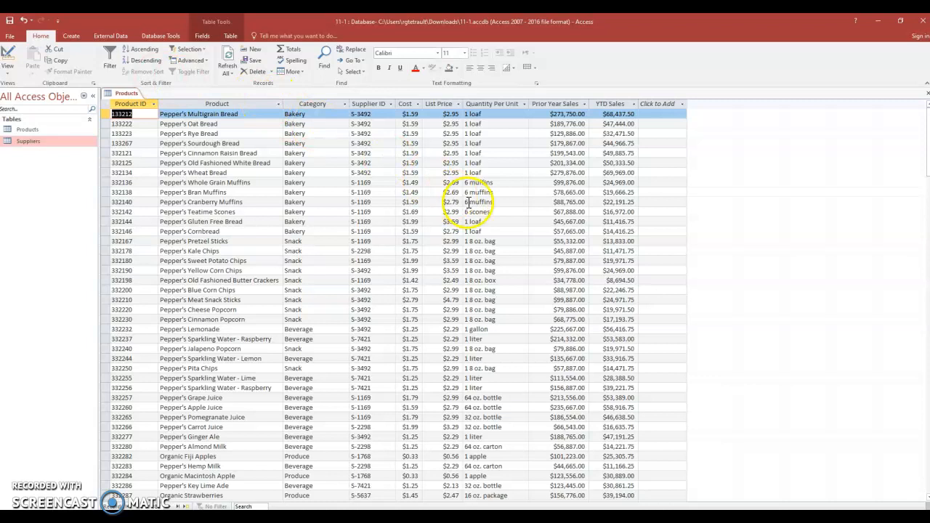
Step: Filter the Products table by selection to records whose Supplier ID equals "S-1768"
{"action": "scroll", "coordinate": [400, 226], "scroll_direction": "down", "scroll_amount": 1}
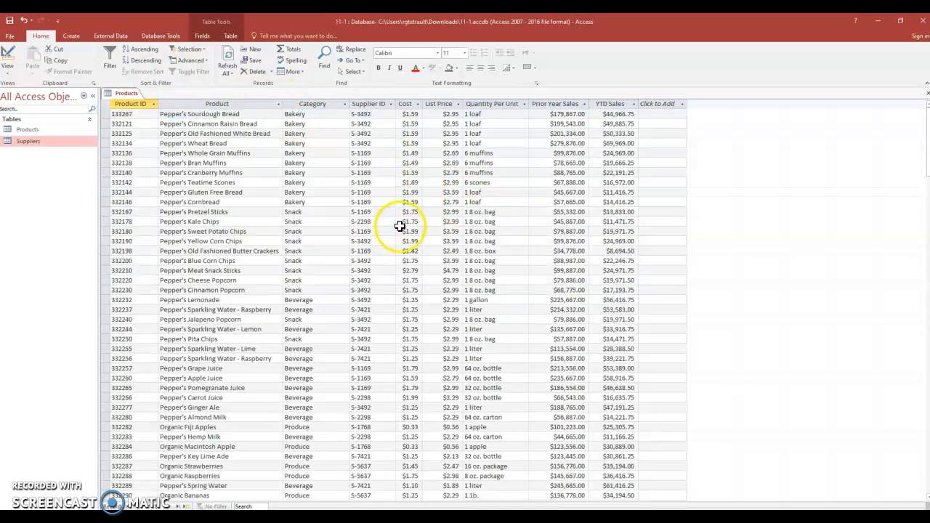
{"action": "left_click", "coordinate": [378, 427]}
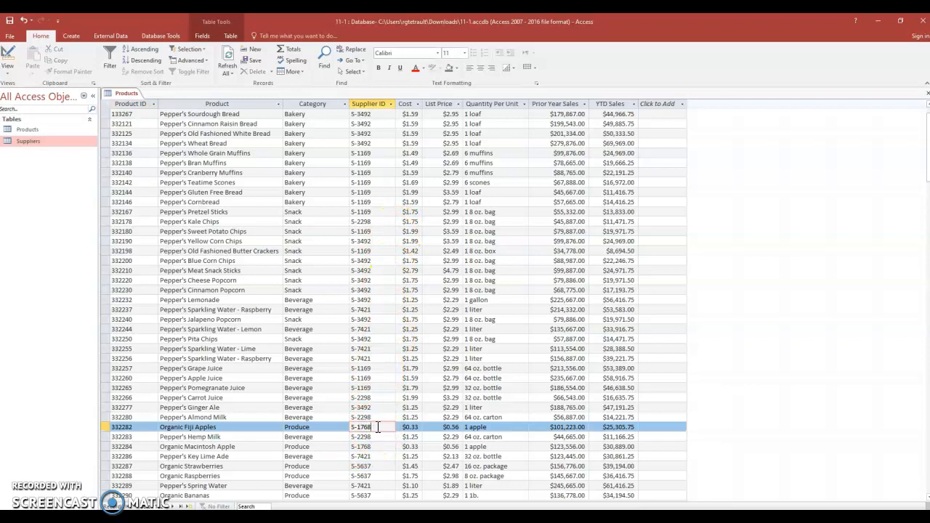
{"action": "left_click", "coordinate": [192, 49]}
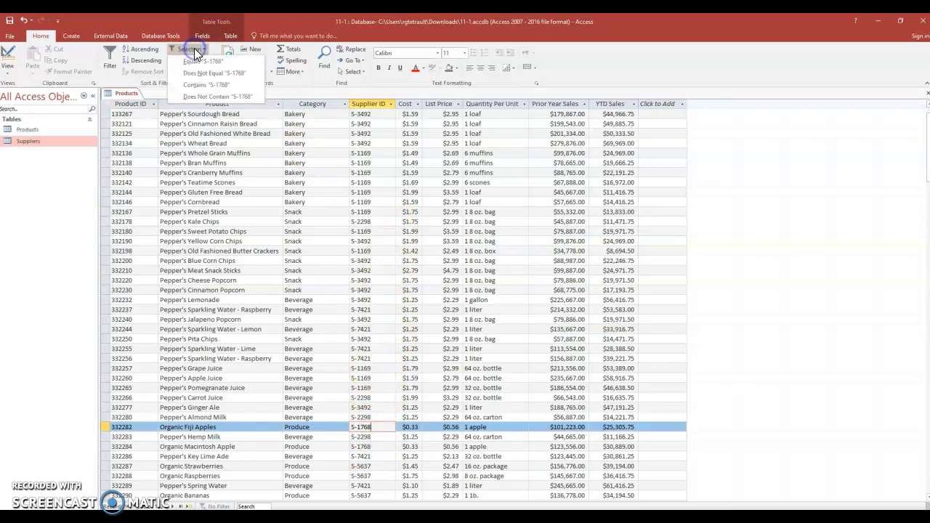
{"action": "left_click", "coordinate": [193, 62]}
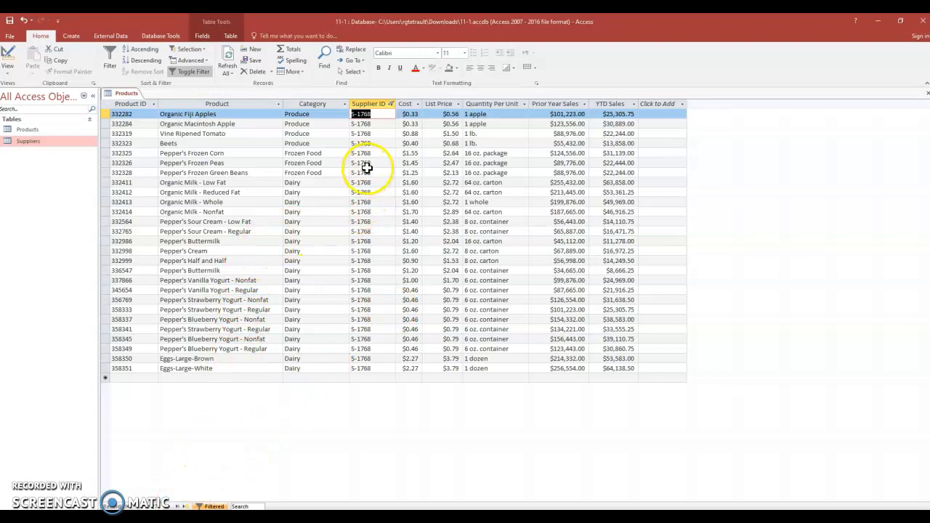
Step: Toggle the Supplier ID filter off, back on, and off again
{"action": "left_click", "coordinate": [197, 72]}
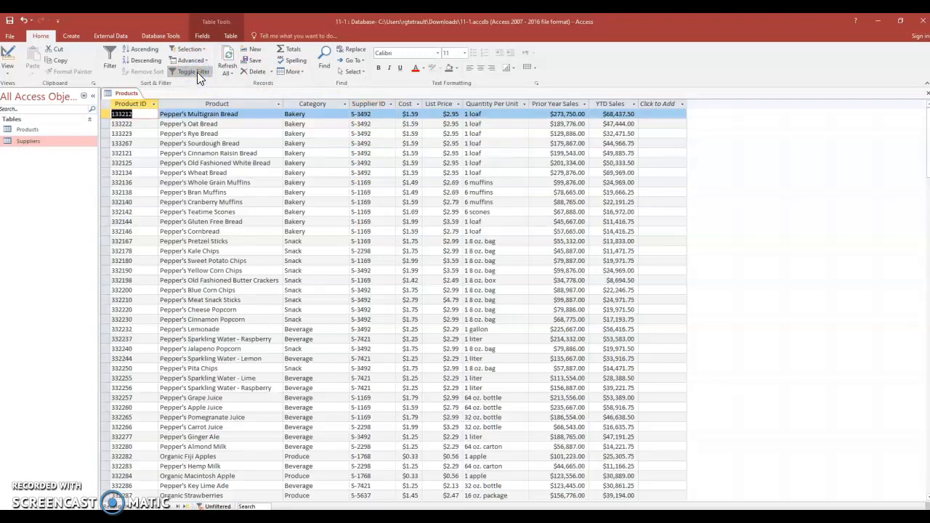
{"action": "left_click", "coordinate": [197, 72]}
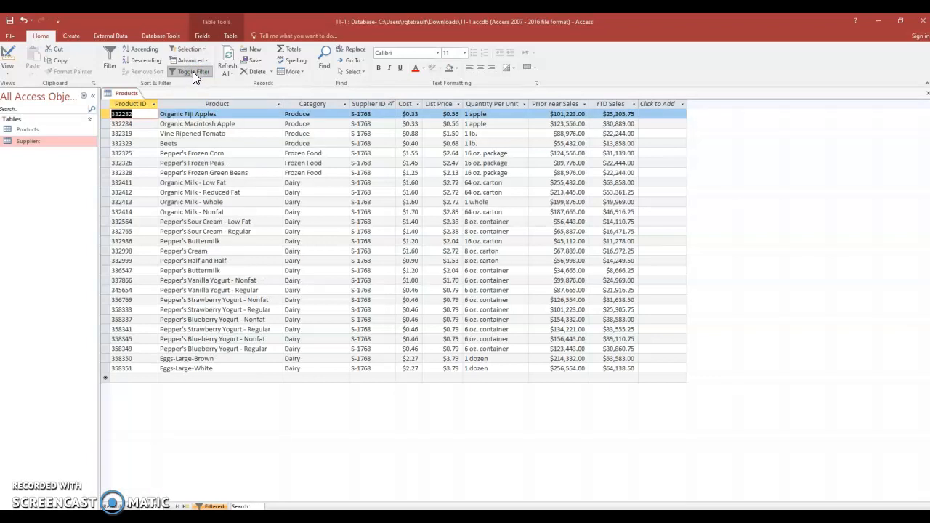
{"action": "left_click", "coordinate": [193, 72]}
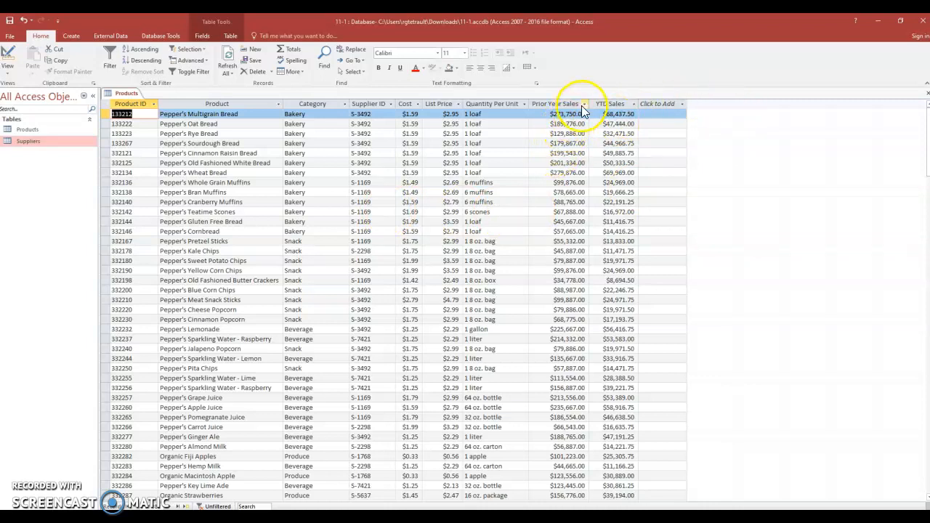
Step: Filter the Products table with a Greater Than number filter for Prior Year Sales of at least 100000
{"action": "left_click", "coordinate": [567, 134]}
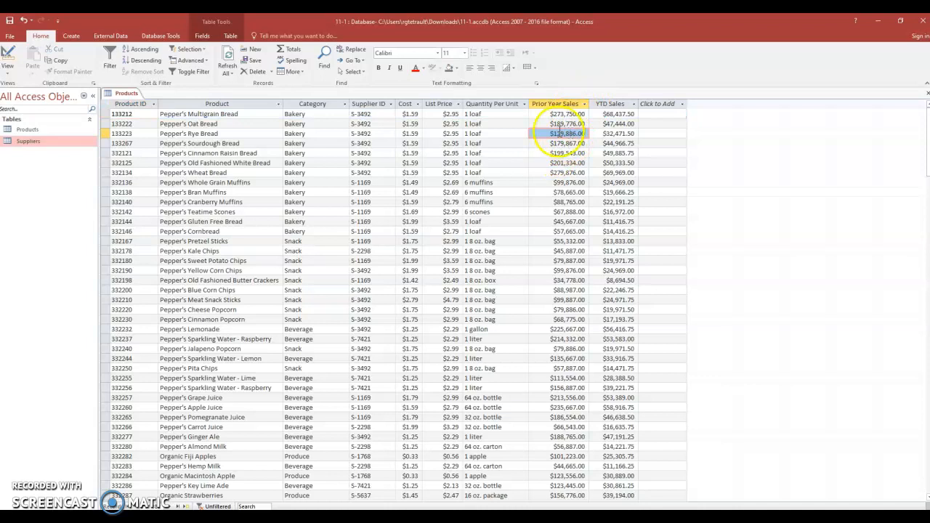
{"action": "left_click", "coordinate": [109, 58]}
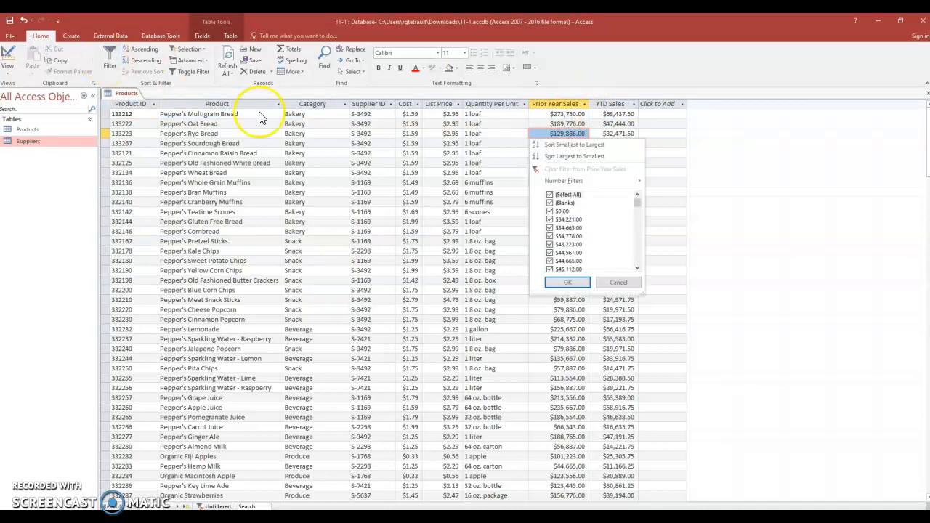
{"action": "mouse_move", "coordinate": [556, 182]}
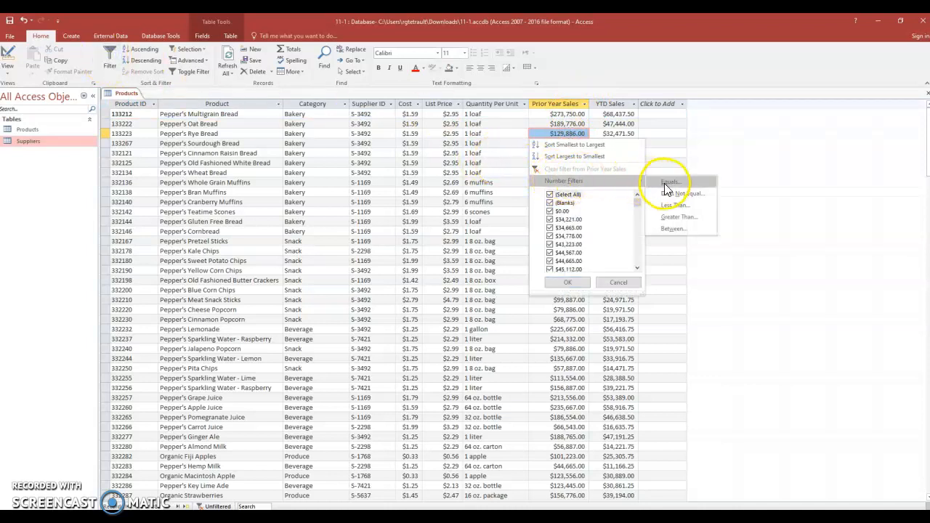
{"action": "left_click", "coordinate": [679, 217]}
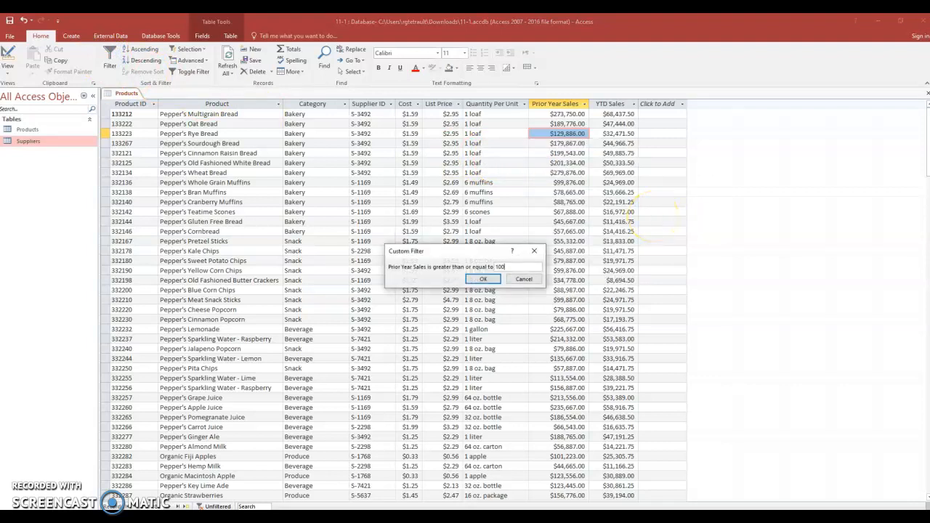
{"action": "left_click", "coordinate": [485, 280]}
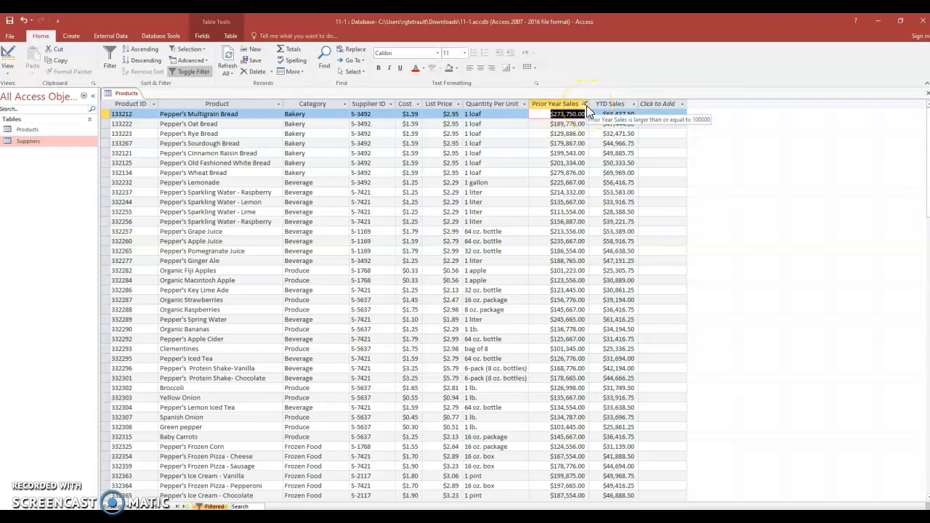
Step: Toggle off the Prior Year Sales filter and close the Products table, saving its design changes
{"action": "left_click", "coordinate": [200, 71]}
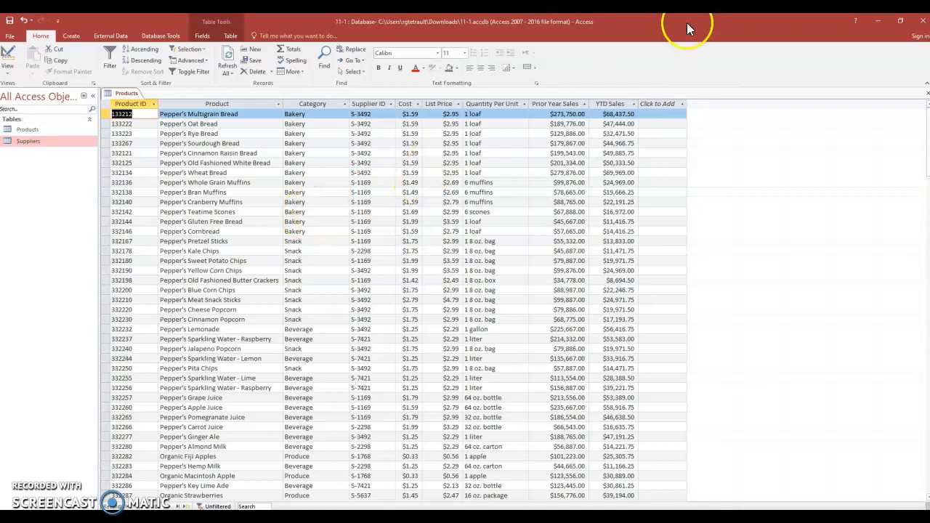
{"action": "left_click", "coordinate": [927, 93]}
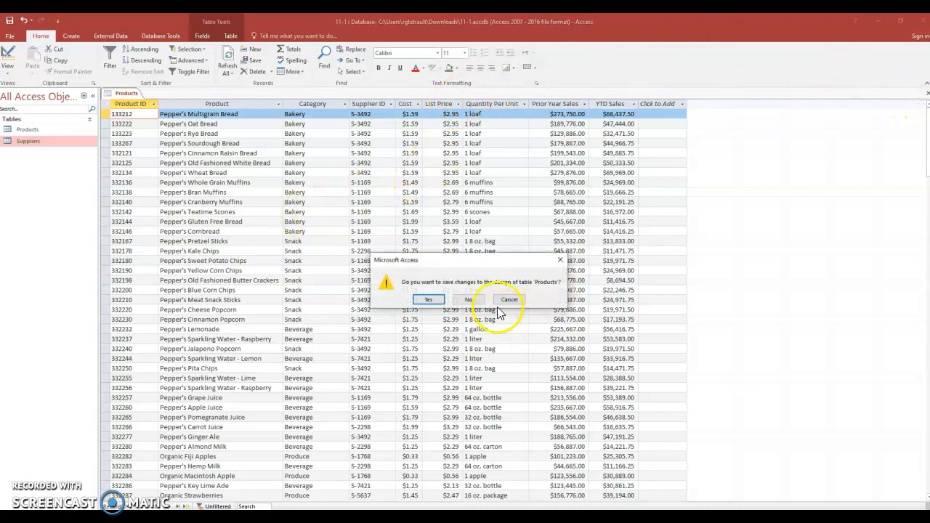
{"action": "left_click", "coordinate": [436, 298]}
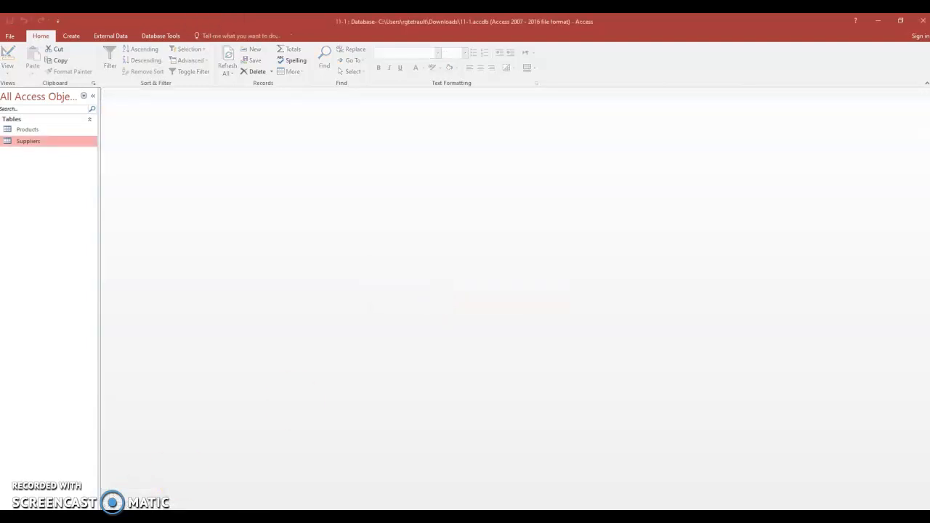
Step: Start a new query with the Simple Query Wizard, using the Products table as its source
{"action": "left_click", "coordinate": [34, 131]}
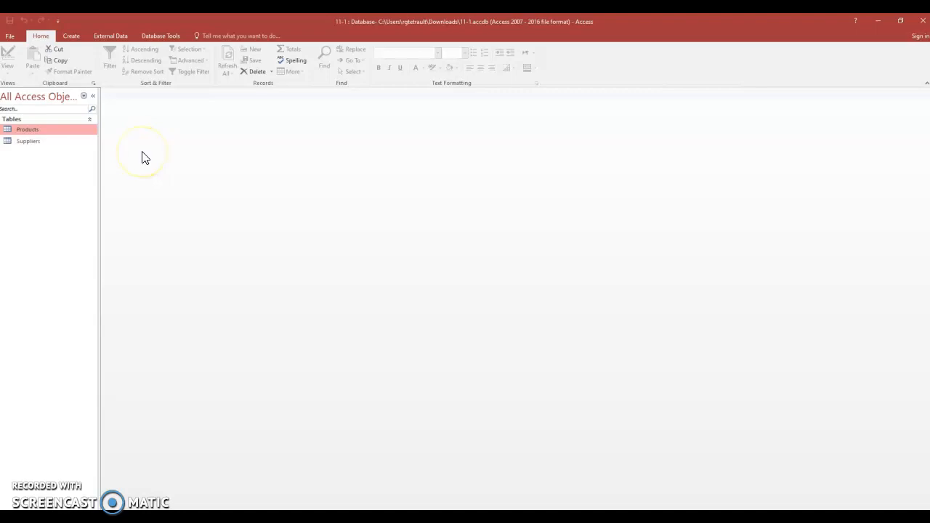
{"action": "left_click", "coordinate": [72, 36]}
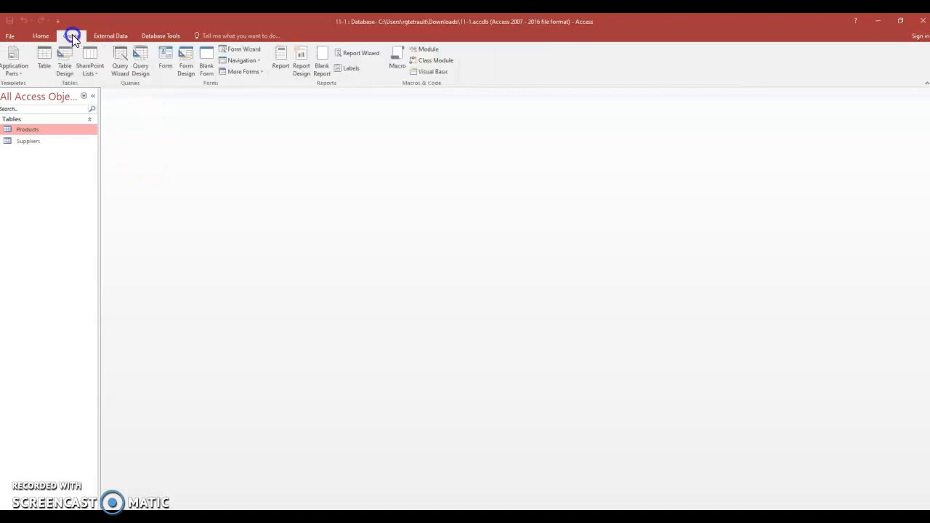
{"action": "left_click", "coordinate": [117, 64]}
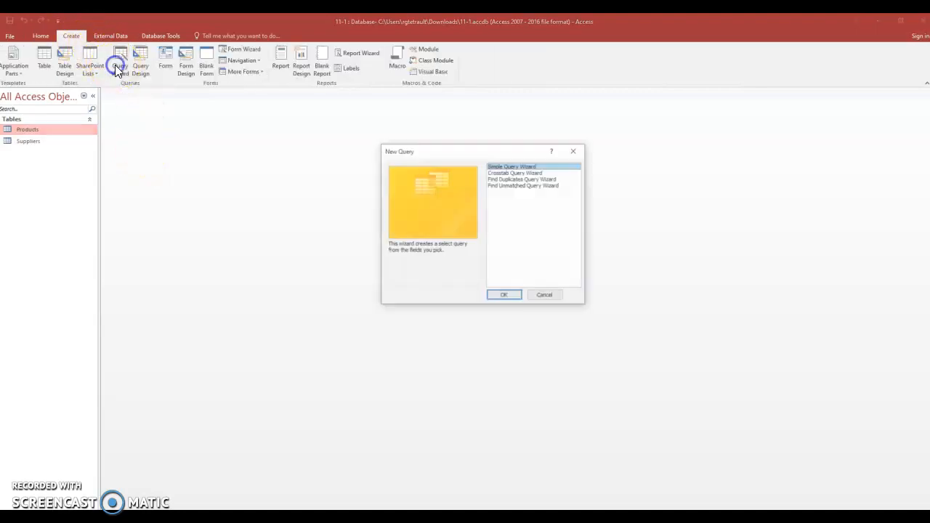
{"action": "left_click", "coordinate": [499, 295]}
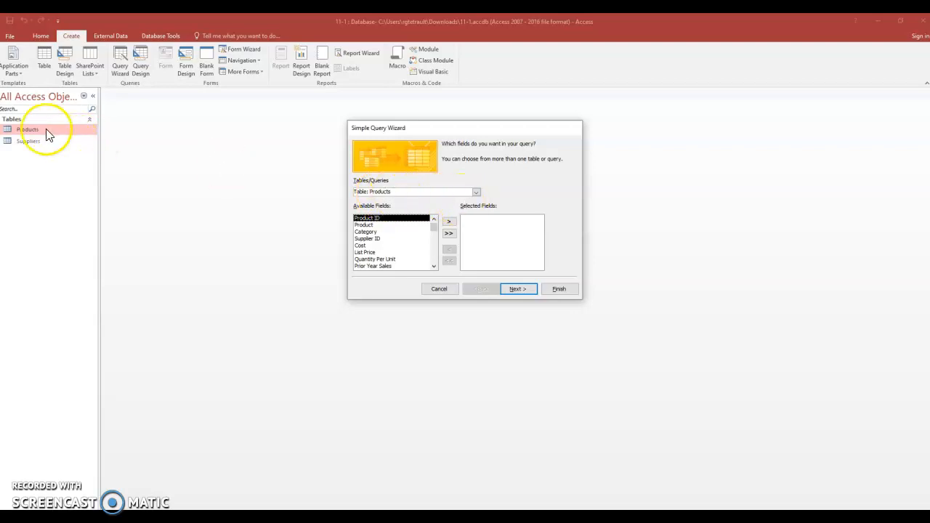
{"action": "left_click", "coordinate": [477, 192]}
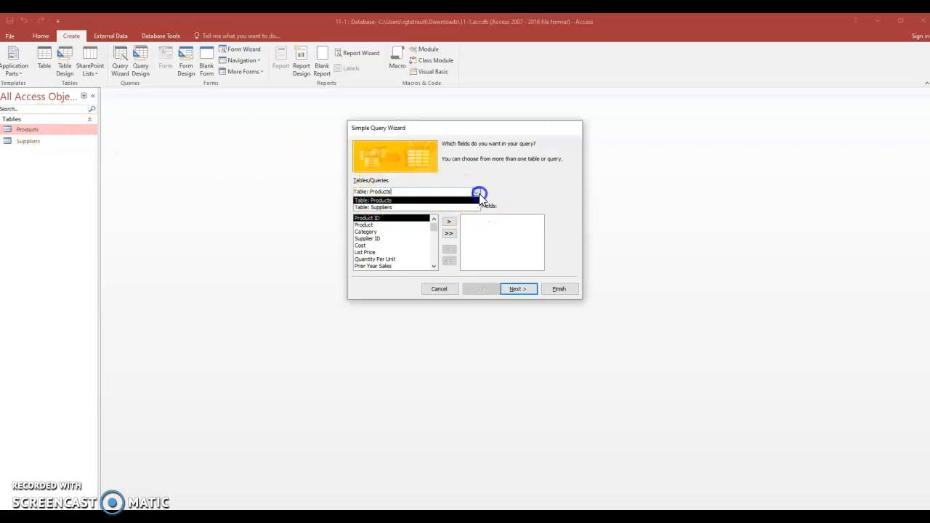
{"action": "left_click", "coordinate": [387, 200]}
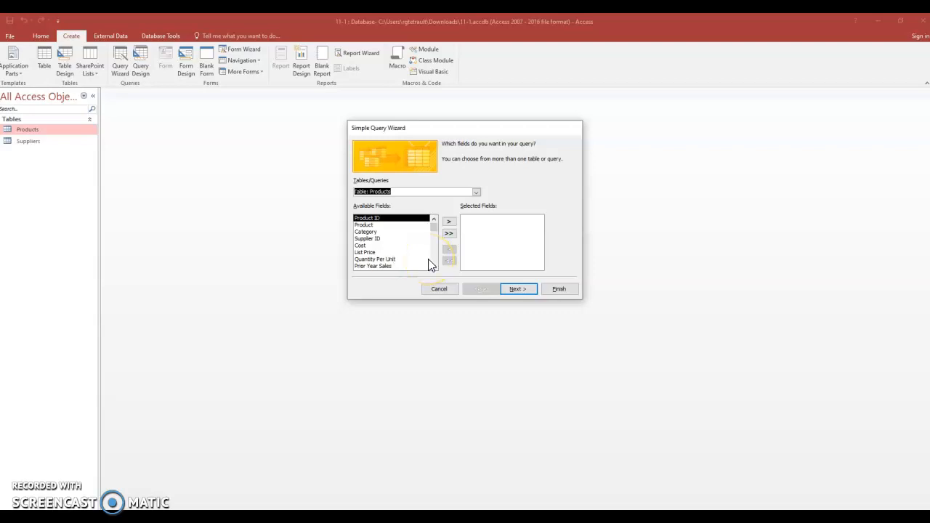
Step: Add the Product, Category and Supplier ID fields to the query's selected fields
{"action": "left_click", "coordinate": [367, 226]}
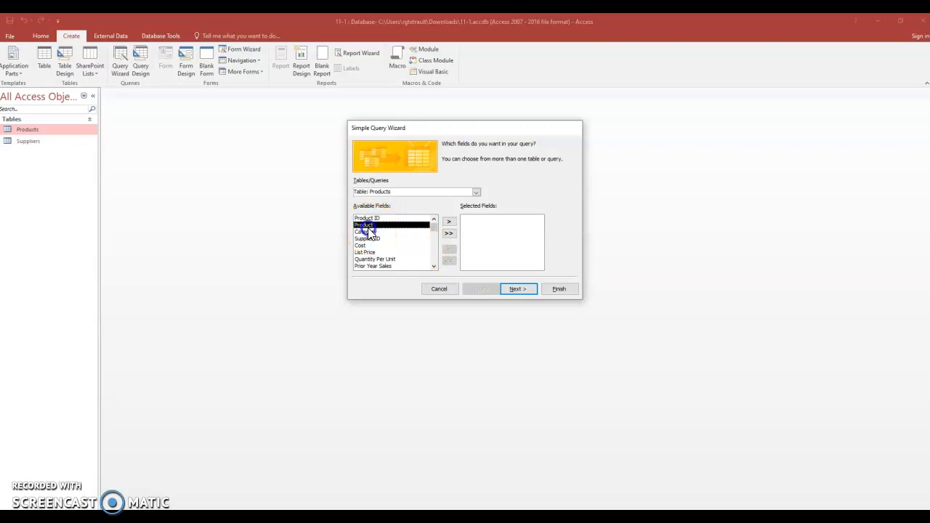
{"action": "left_click", "coordinate": [449, 222]}
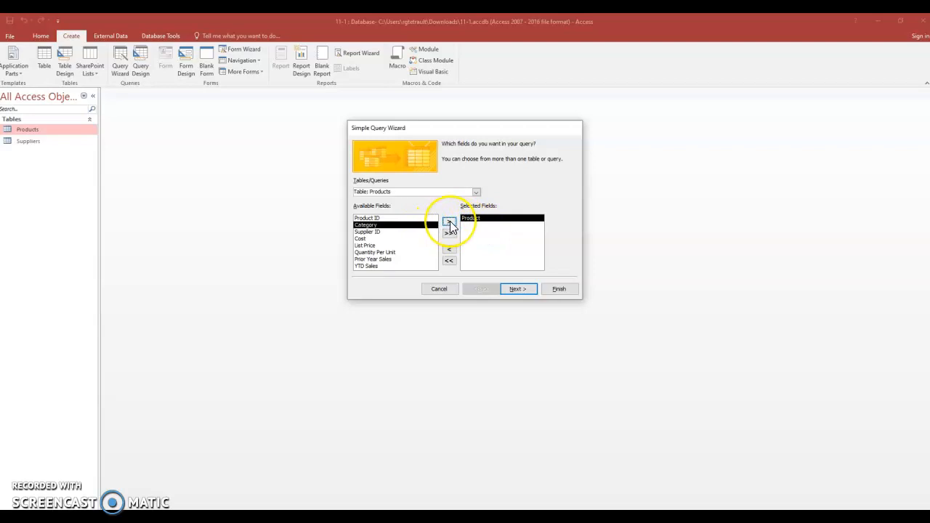
{"action": "left_click", "coordinate": [449, 224]}
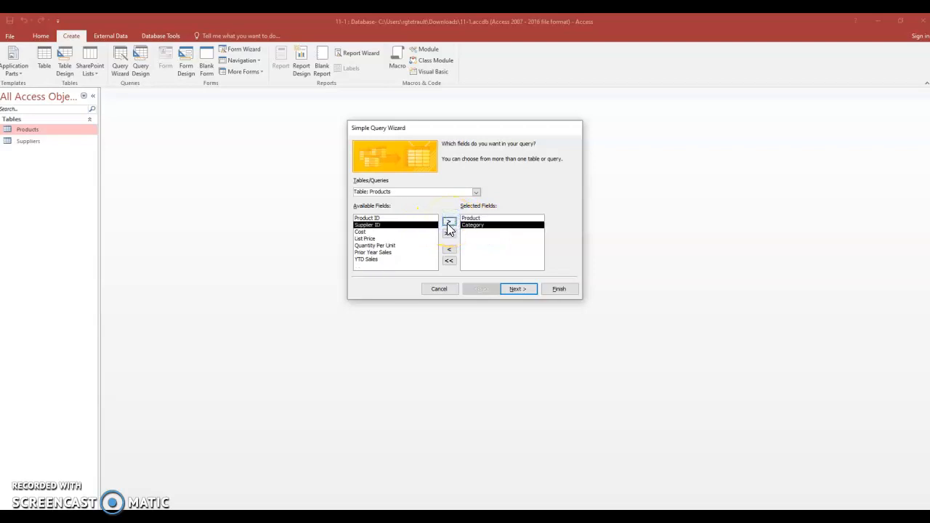
{"action": "left_click", "coordinate": [446, 223]}
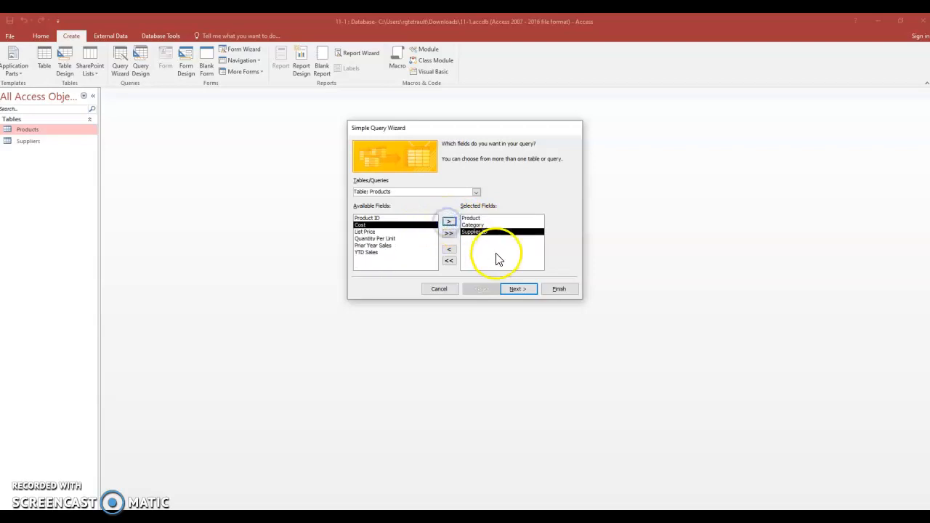
{"action": "left_click", "coordinate": [450, 249]}
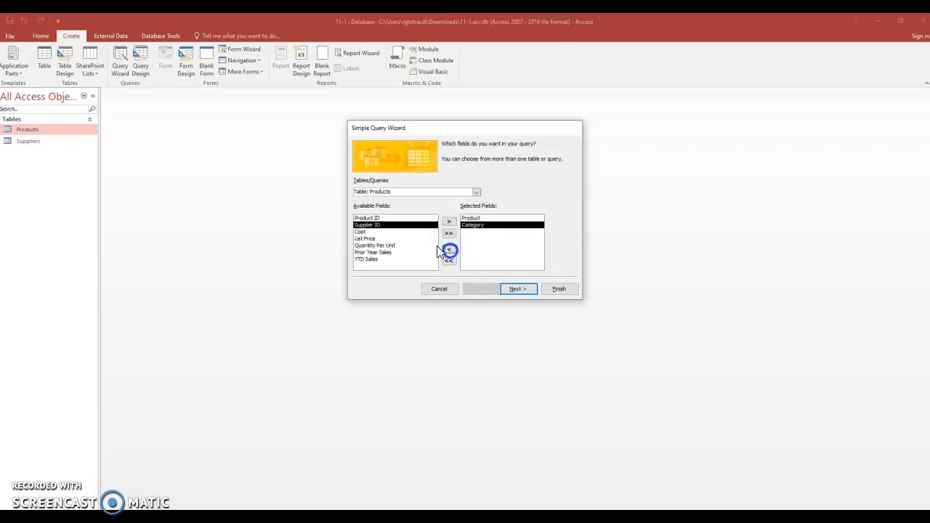
{"action": "double_click", "coordinate": [367, 225]}
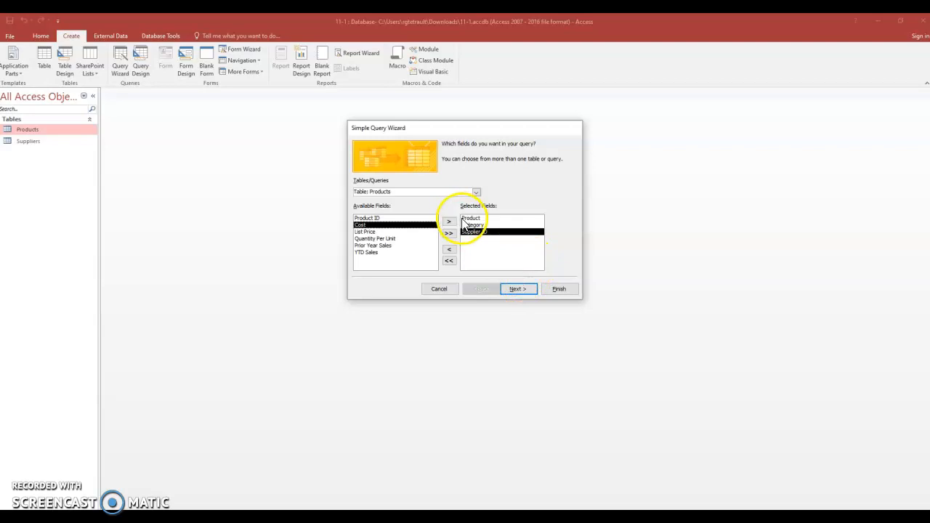
Step: Title the query "Products by Category and Supplier" and finish the wizard, opening the query to view its information
{"action": "left_click", "coordinate": [518, 289]}
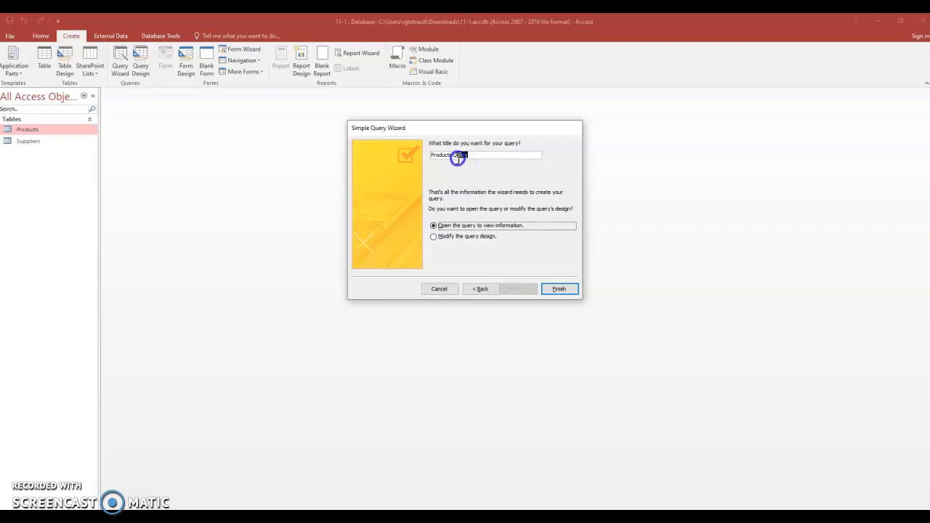
{"action": "double_click", "coordinate": [458, 155]}
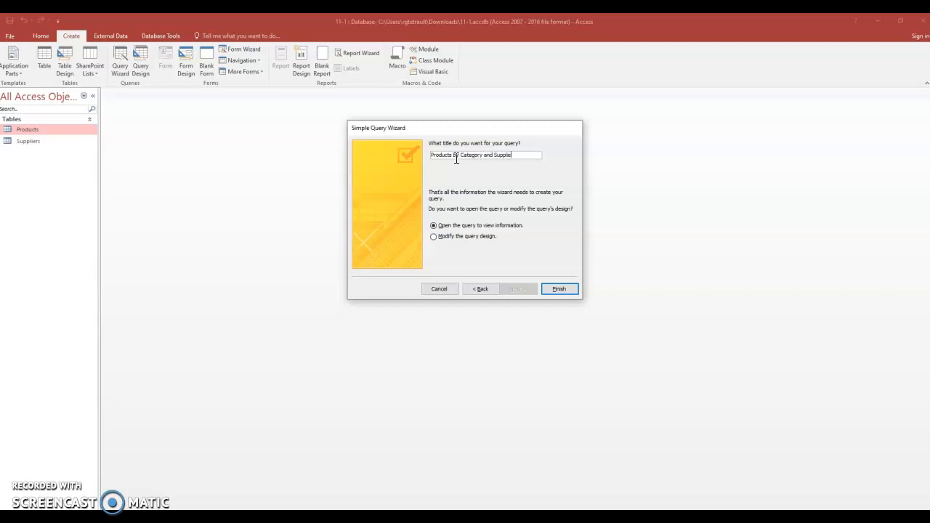
{"action": "left_click", "coordinate": [557, 288]}
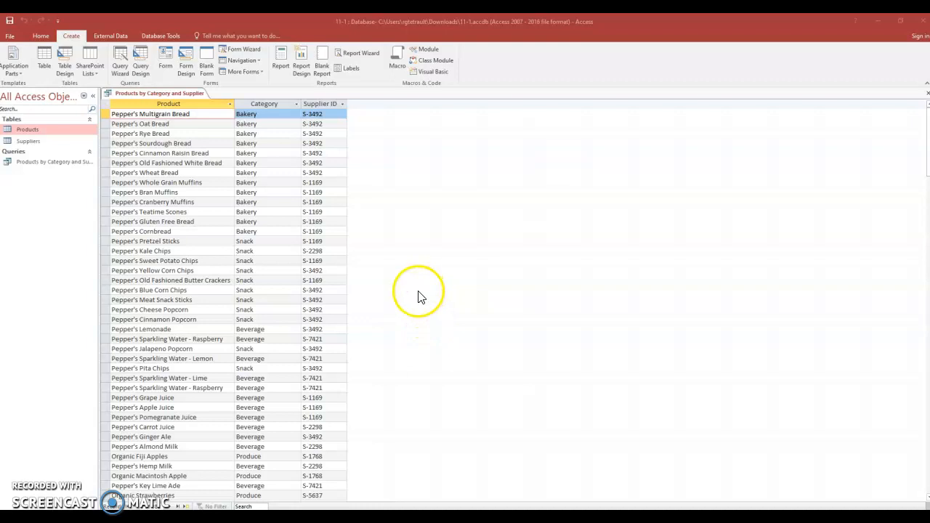
Step: Open the query in Design view, enlarge the Products field list to show all fields and add YTD Sales to the design grid
{"action": "left_click", "coordinate": [40, 36]}
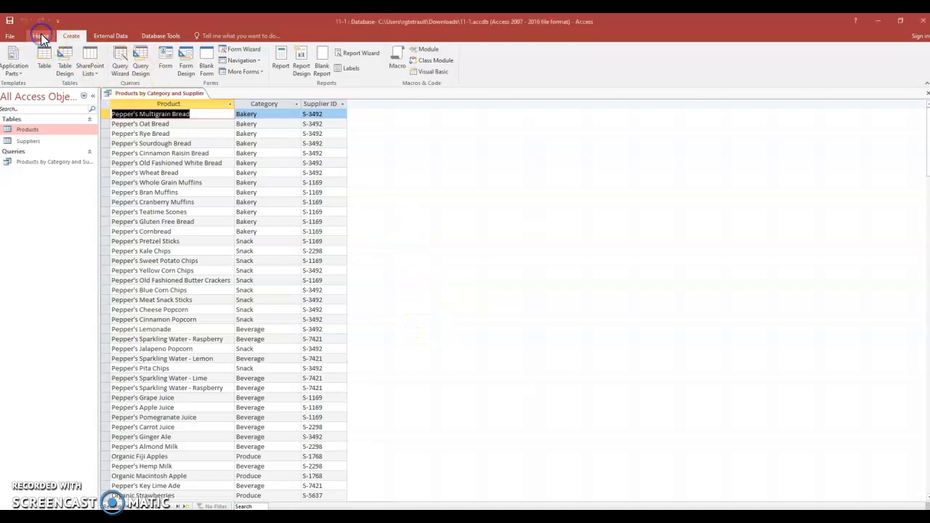
{"action": "left_click", "coordinate": [41, 37]}
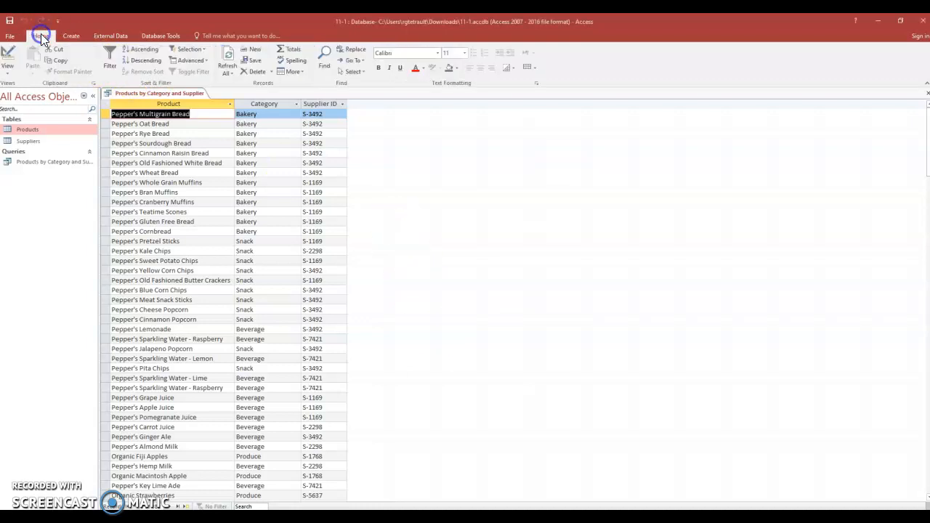
{"action": "left_click", "coordinate": [9, 56]}
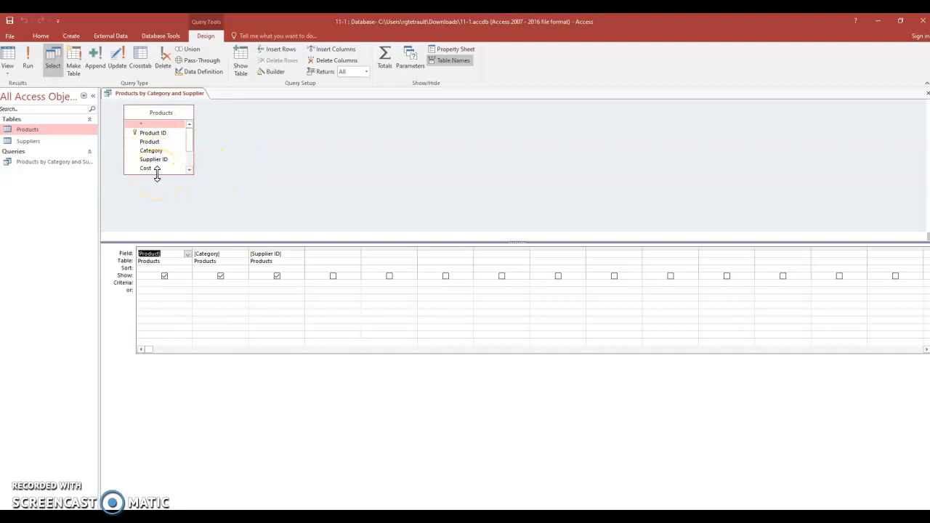
{"action": "left_click_drag", "start_coordinate": [157, 175], "coordinate": [158, 218]}
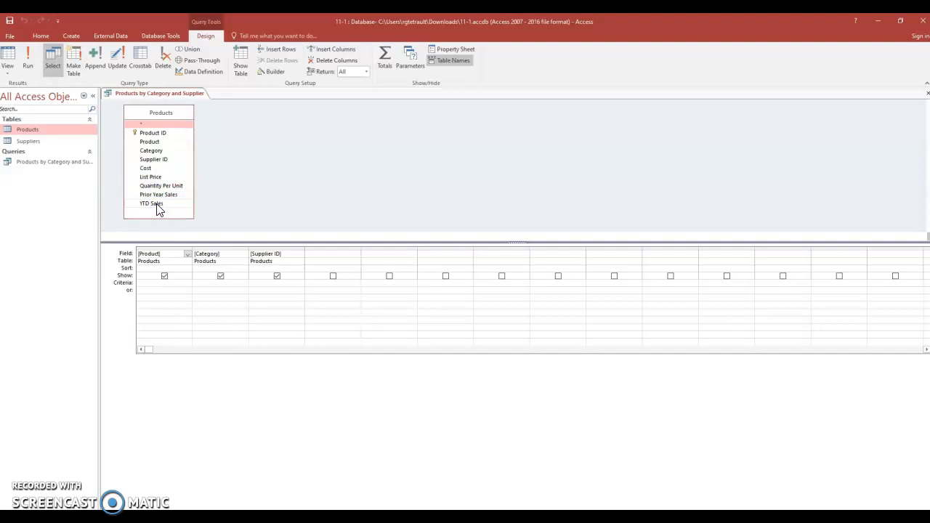
{"action": "double_click", "coordinate": [158, 204]}
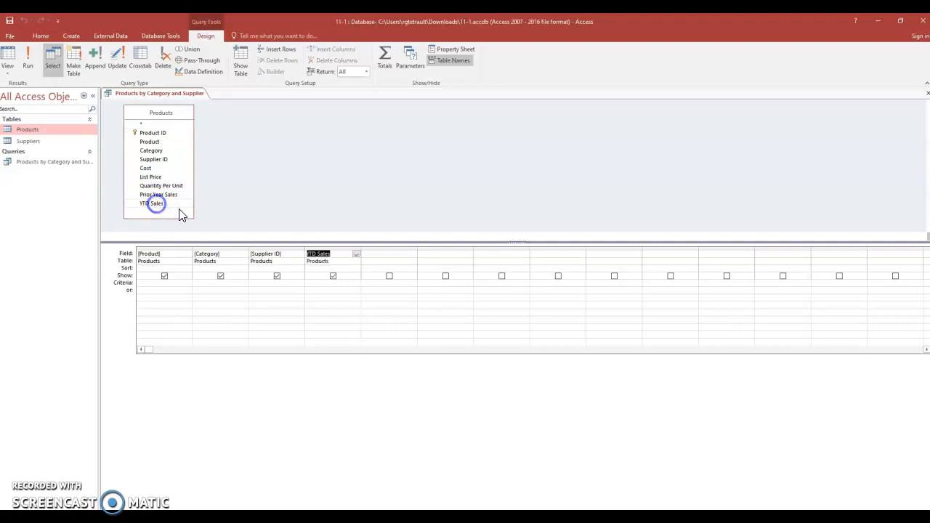
{"action": "left_click", "coordinate": [339, 258]}
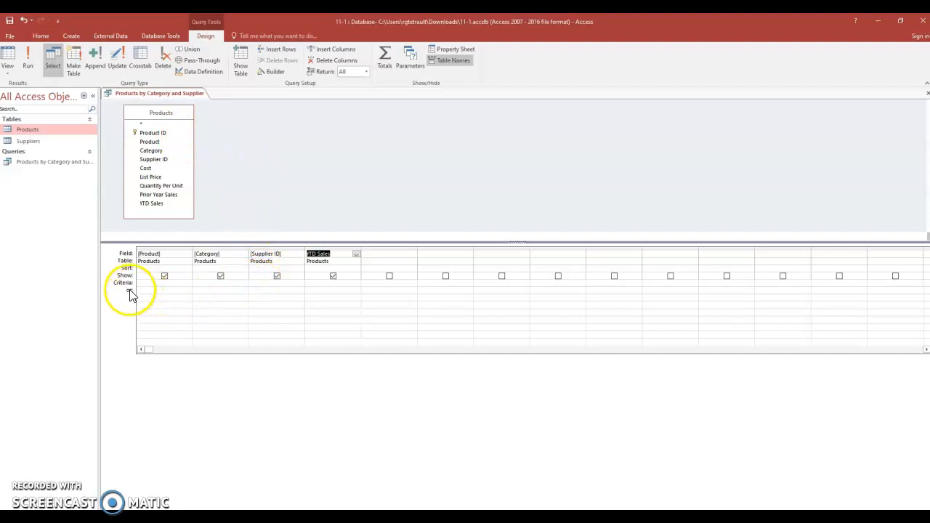
Step: Set the Supplier ID criteria to S-1169 and run the query
{"action": "left_click", "coordinate": [261, 283]}
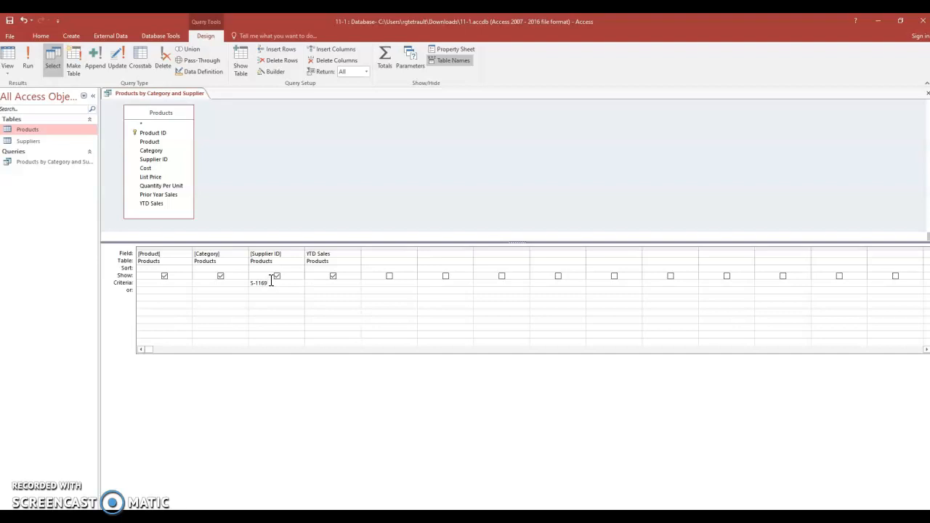
{"action": "left_click", "coordinate": [30, 57]}
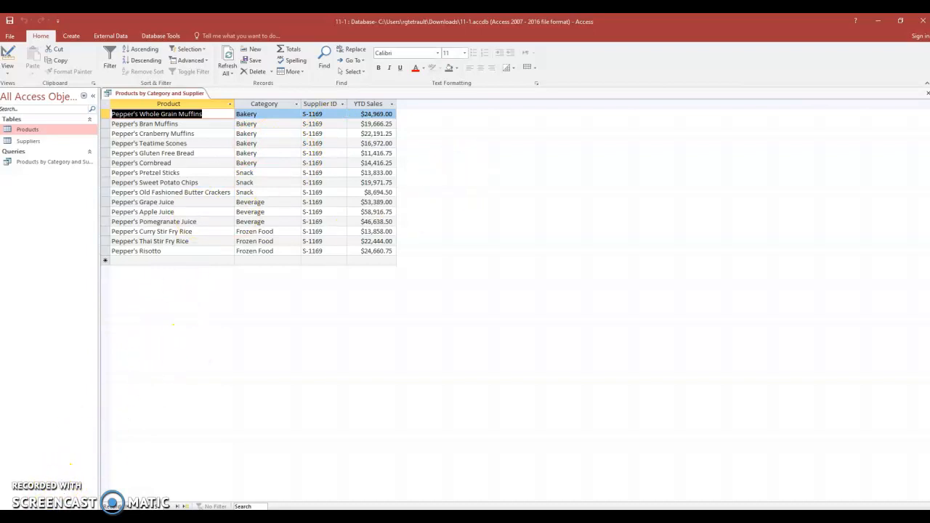
{"action": "left_click", "coordinate": [53, 516]}
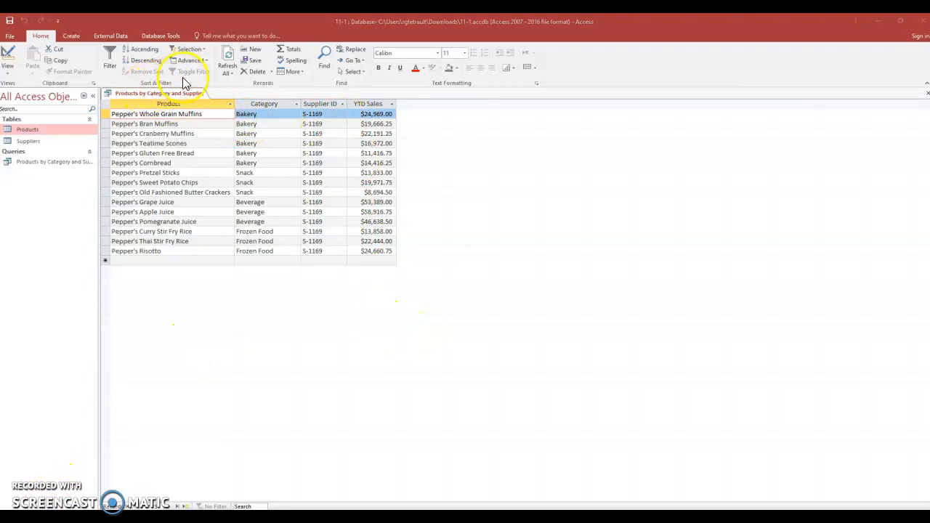
Step: Save the current query object as a new query named "Blue Mushroom Foods Products"
{"action": "left_click", "coordinate": [9, 40]}
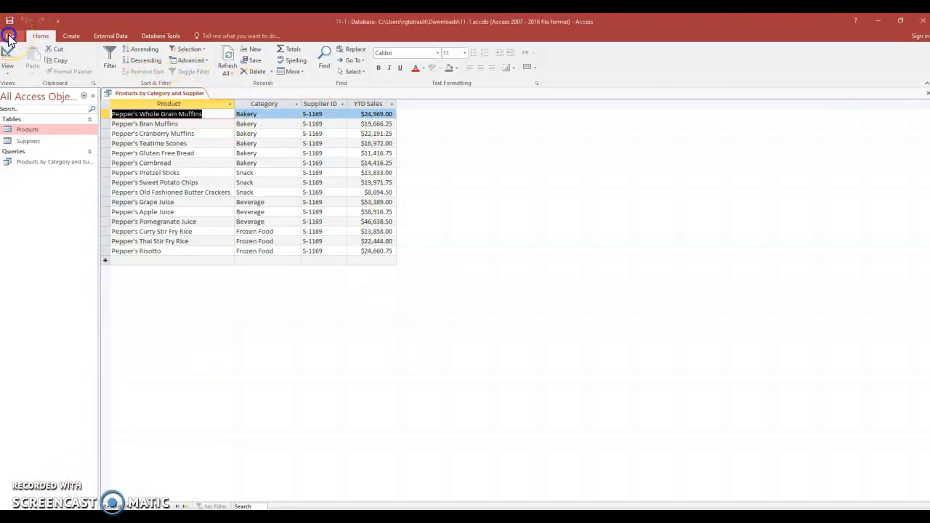
{"action": "left_click", "coordinate": [9, 40]}
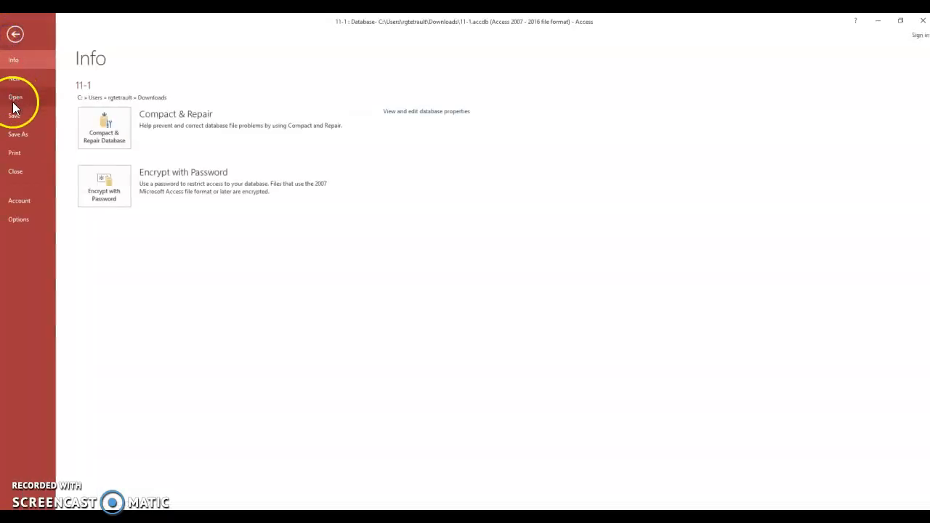
{"action": "left_click", "coordinate": [17, 134]}
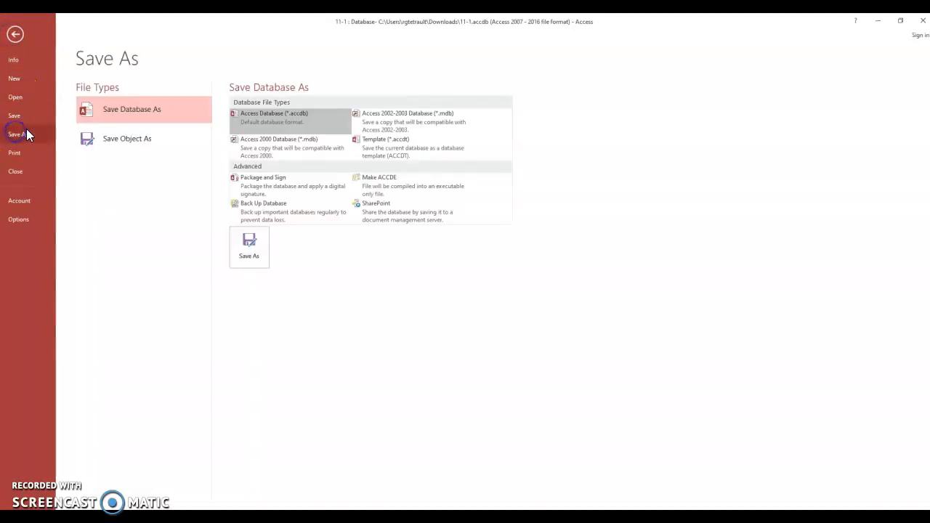
{"action": "left_click", "coordinate": [123, 138]}
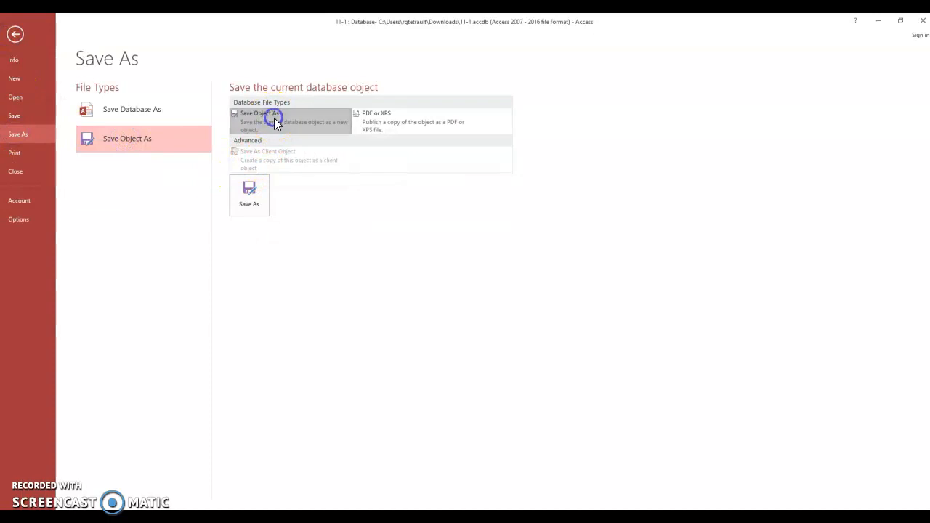
{"action": "left_click", "coordinate": [249, 198]}
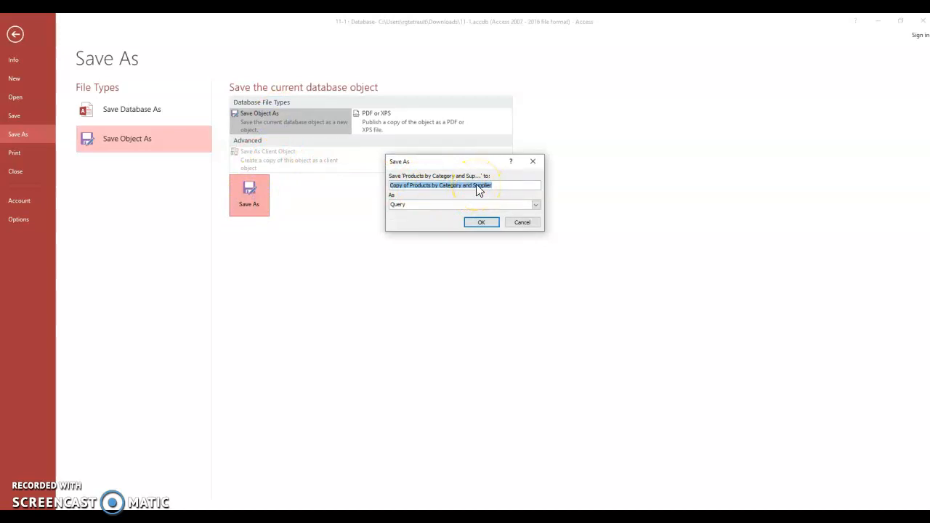
{"action": "type", "text": "Blue Mushroom Foods Products"}
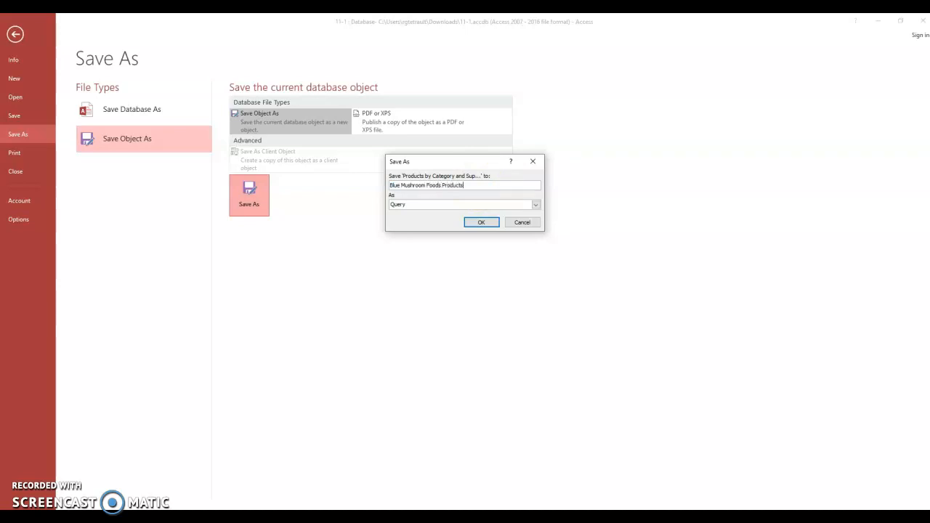
{"action": "left_click", "coordinate": [492, 221]}
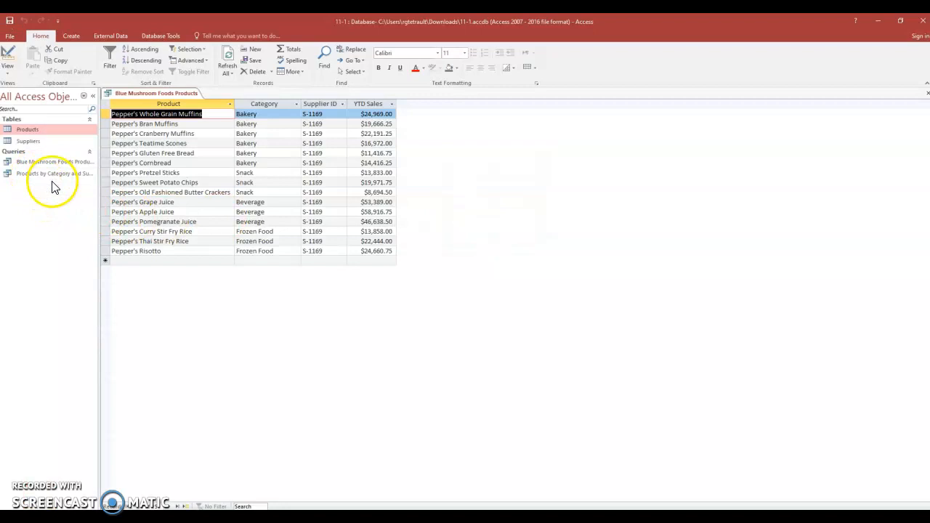
Step: View the records of the Products by Category and Supplier query and the Blue Mushroom Foods Products query, and close both
{"action": "double_click", "coordinate": [47, 176]}
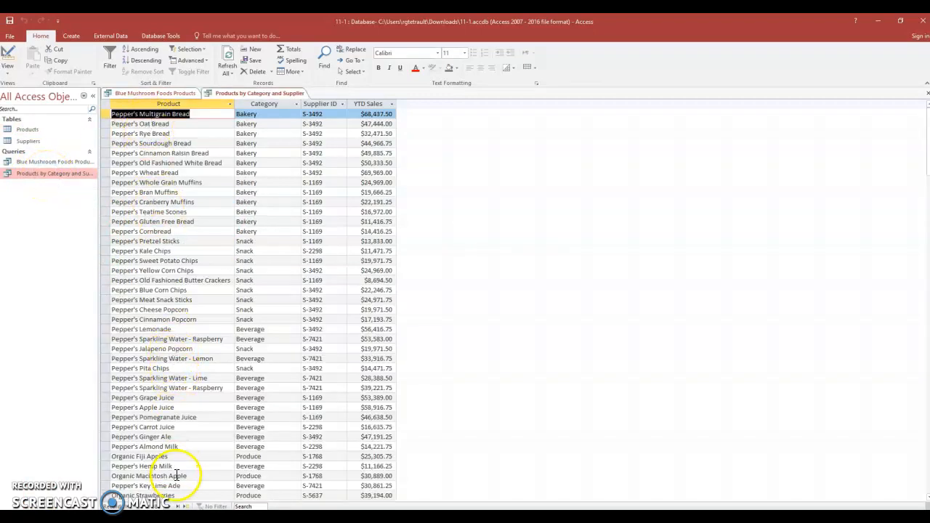
{"action": "double_click", "coordinate": [45, 160]}
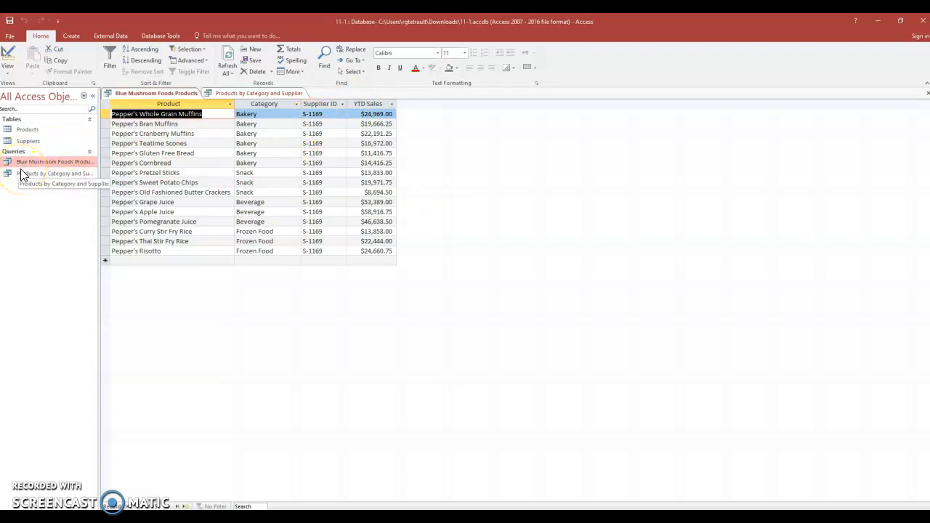
{"action": "left_click", "coordinate": [926, 94]}
{"action": "left_click", "coordinate": [926, 93]}
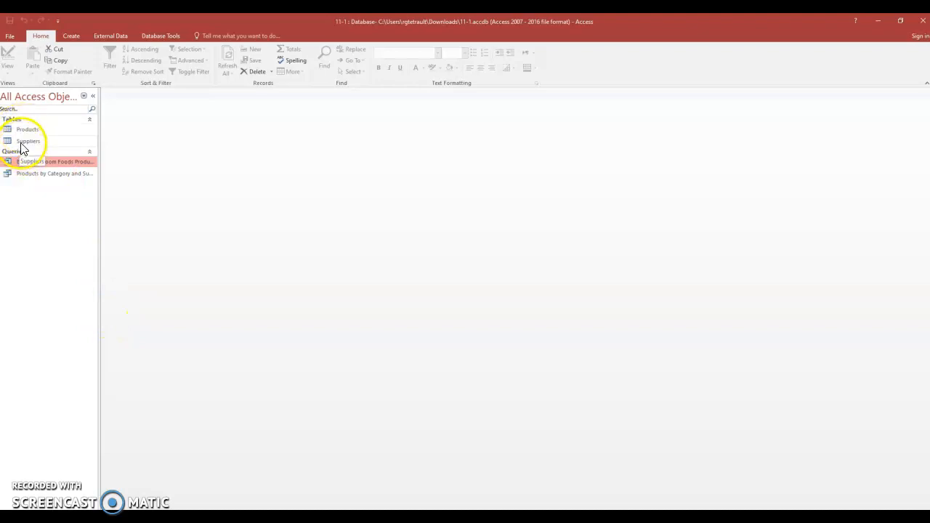
Step: Open the Relationships window and add the Products and Suppliers tables to it
{"action": "left_click", "coordinate": [71, 38]}
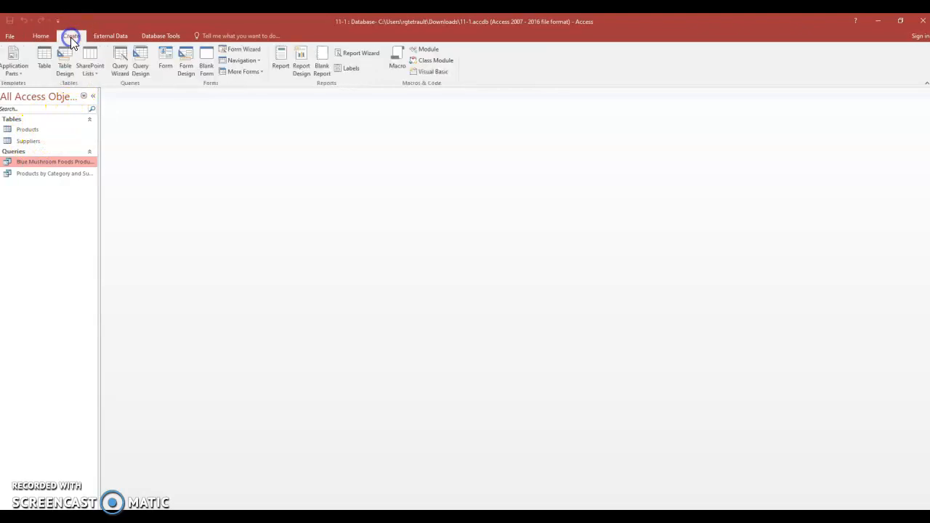
{"action": "left_click", "coordinate": [161, 38]}
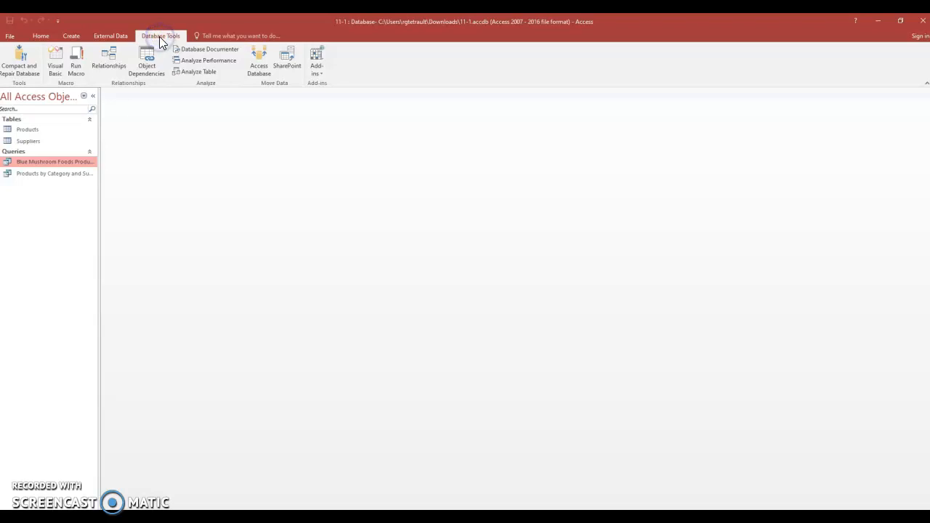
{"action": "left_click", "coordinate": [113, 60]}
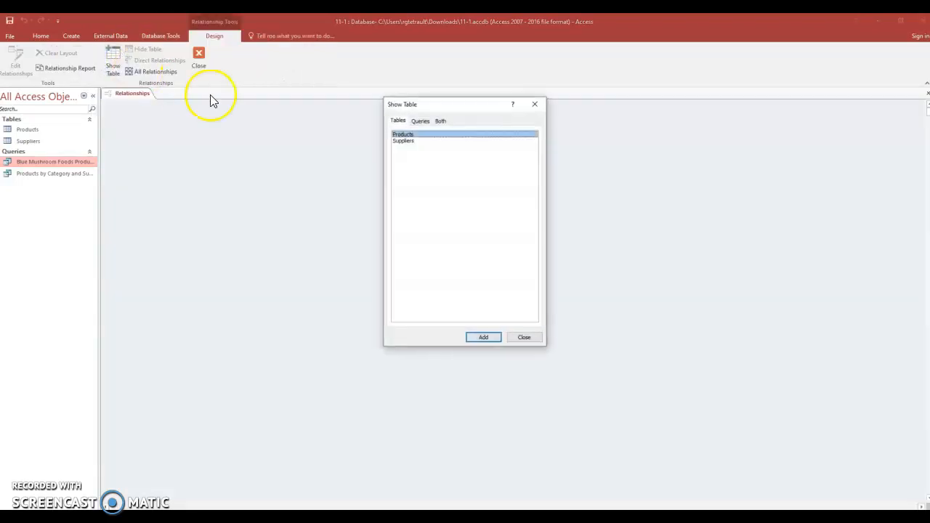
{"action": "double_click", "coordinate": [398, 135]}
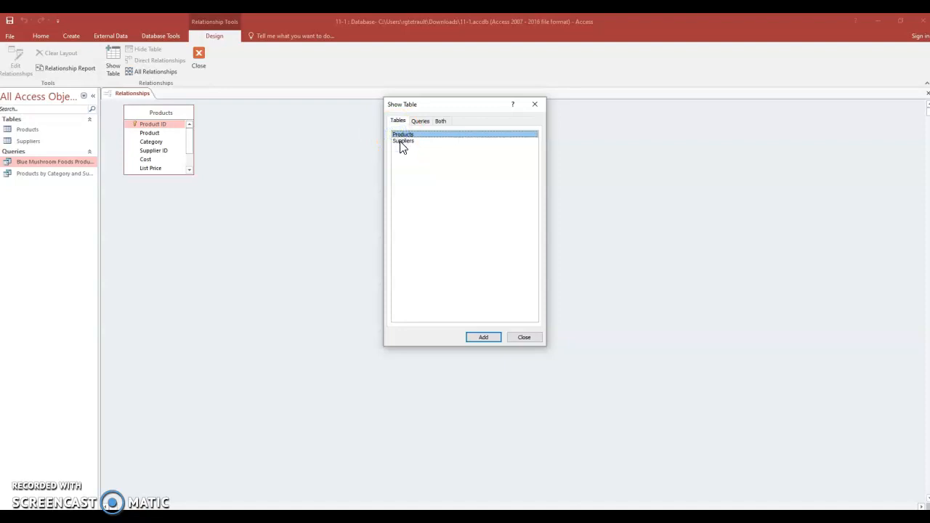
{"action": "double_click", "coordinate": [402, 142]}
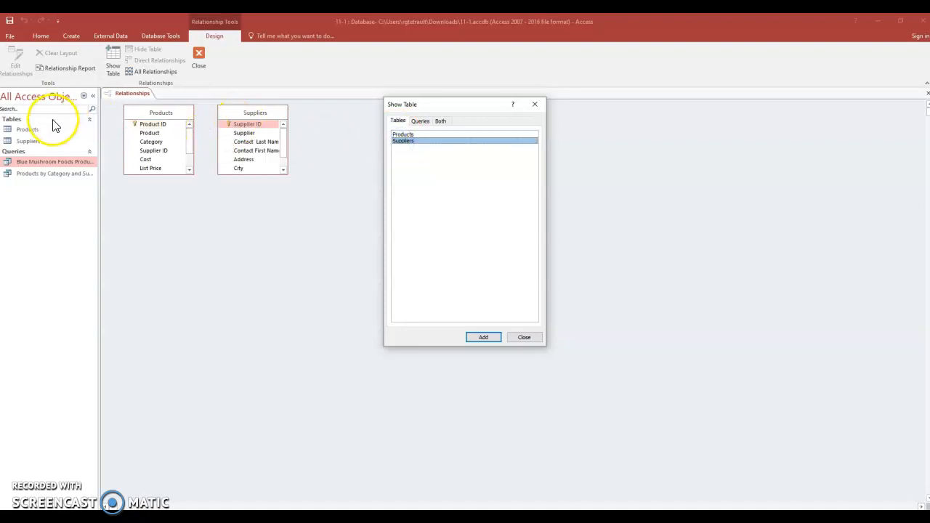
{"action": "left_click", "coordinate": [534, 339]}
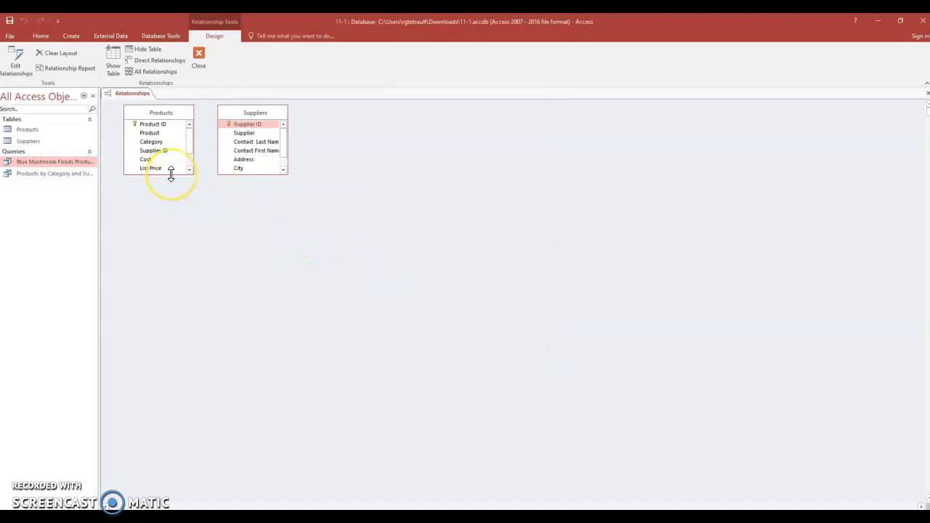
Step: Enlarge both field lists, relate Suppliers to Products on Supplier ID with referential integrity enforced, and close the Relationships window
{"action": "left_click_drag", "start_coordinate": [171, 174], "coordinate": [174, 210]}
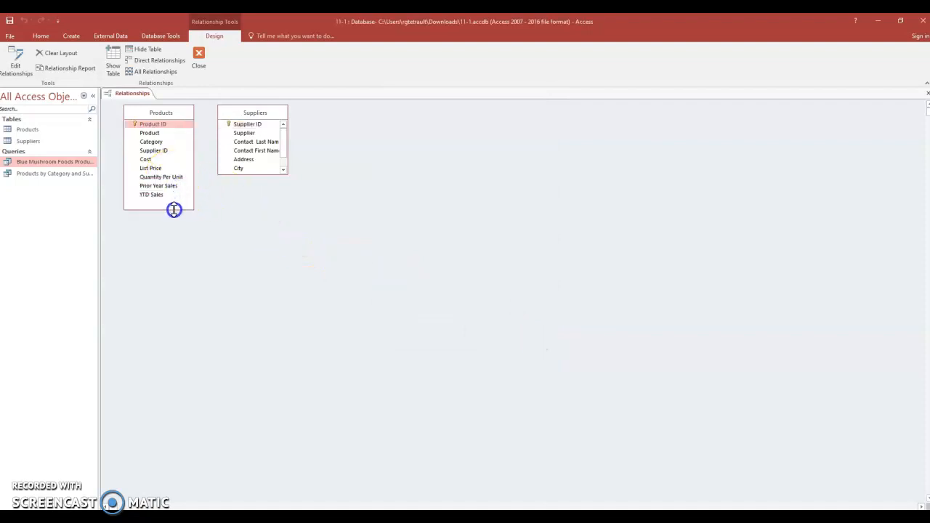
{"action": "left_click_drag", "start_coordinate": [250, 173], "coordinate": [252, 210]}
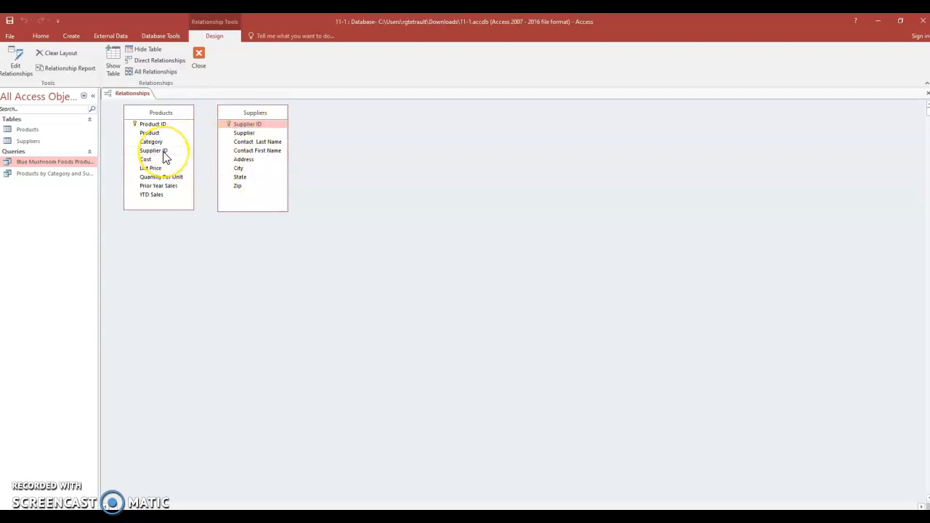
{"action": "left_click", "coordinate": [255, 127]}
{"action": "left_click_drag", "start_coordinate": [255, 131], "coordinate": [234, 126]}
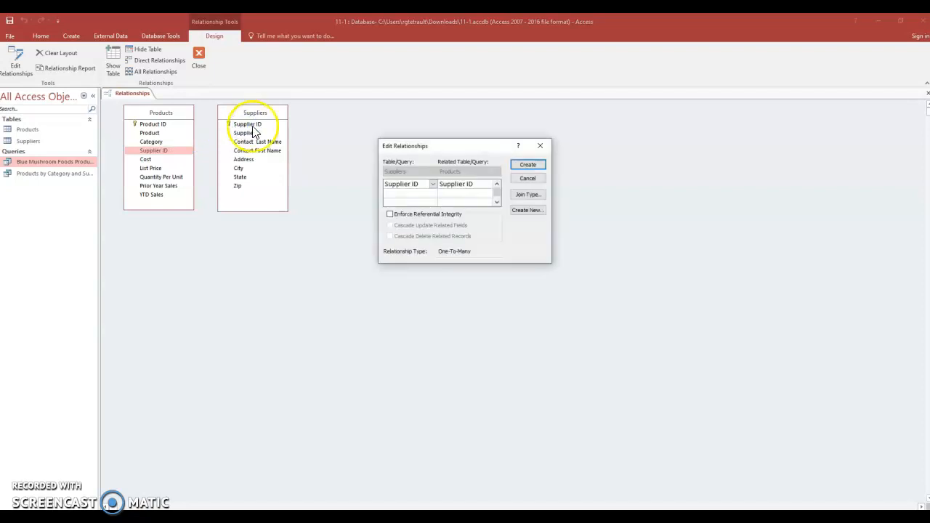
{"action": "left_click", "coordinate": [407, 187]}
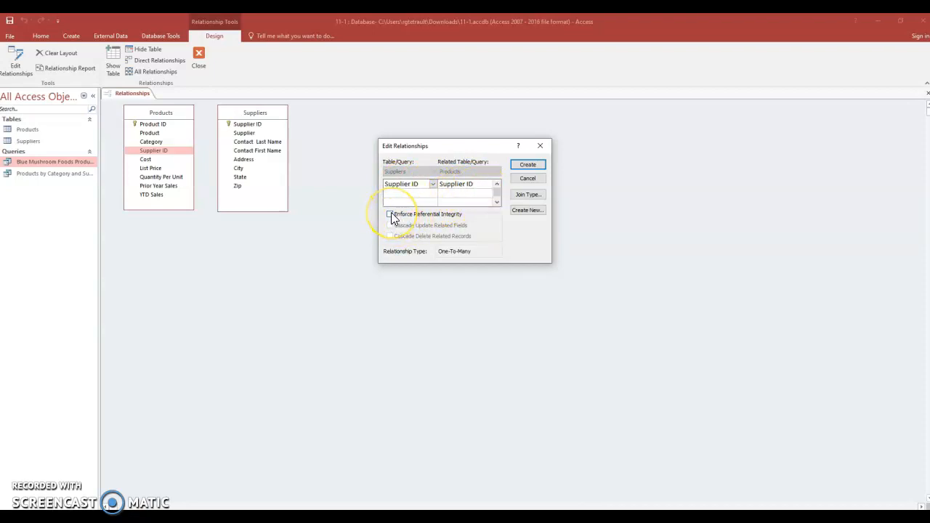
{"action": "left_click", "coordinate": [390, 214]}
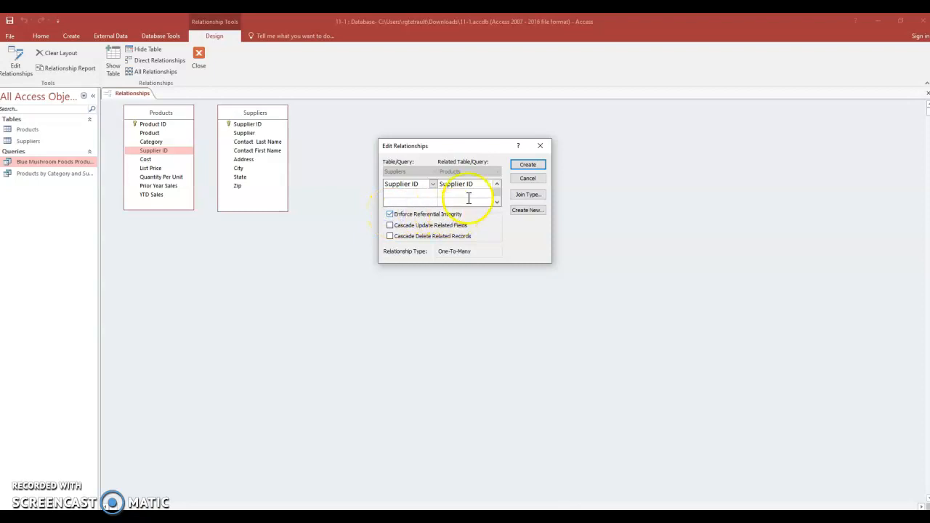
{"action": "left_click", "coordinate": [524, 167]}
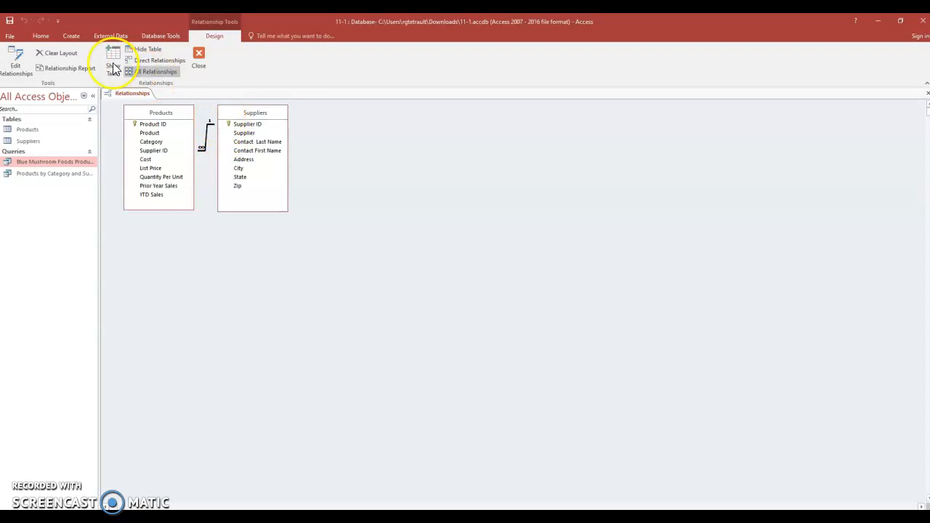
{"action": "left_click", "coordinate": [199, 58]}
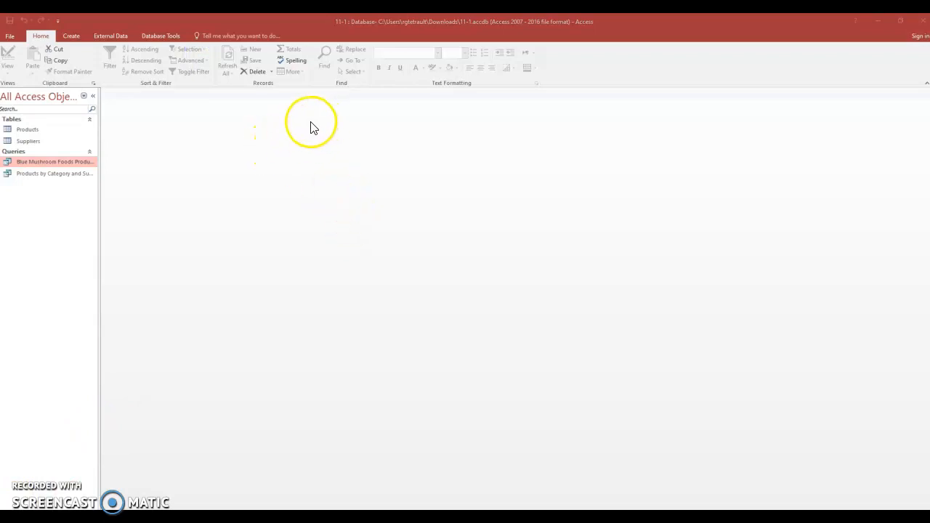
Step: Create a new query in Design view based on the Products and Suppliers tables
{"action": "left_click", "coordinate": [70, 37]}
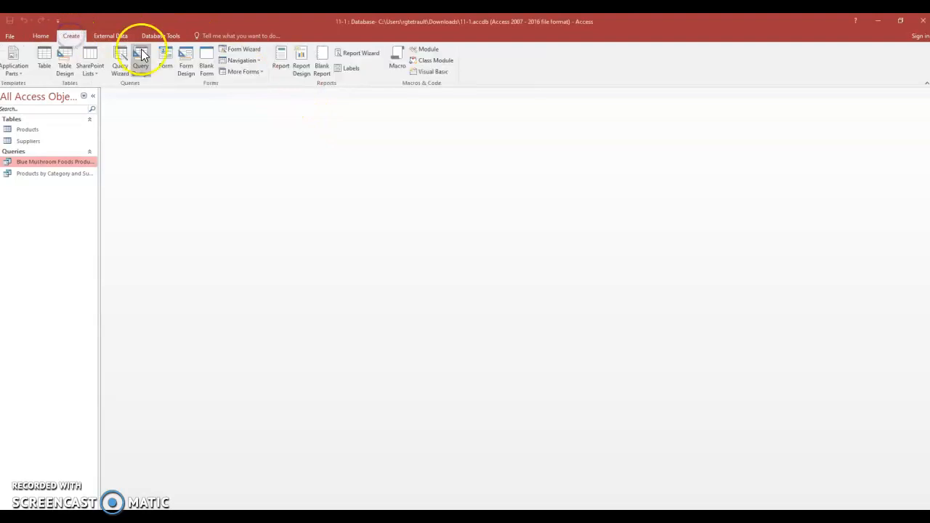
{"action": "left_click", "coordinate": [141, 68]}
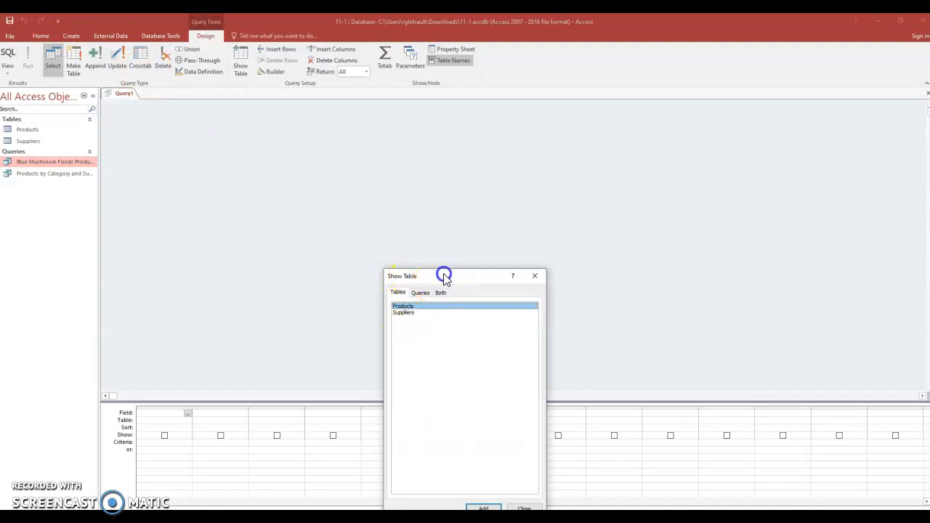
{"action": "left_click_drag", "start_coordinate": [442, 273], "coordinate": [516, 140]}
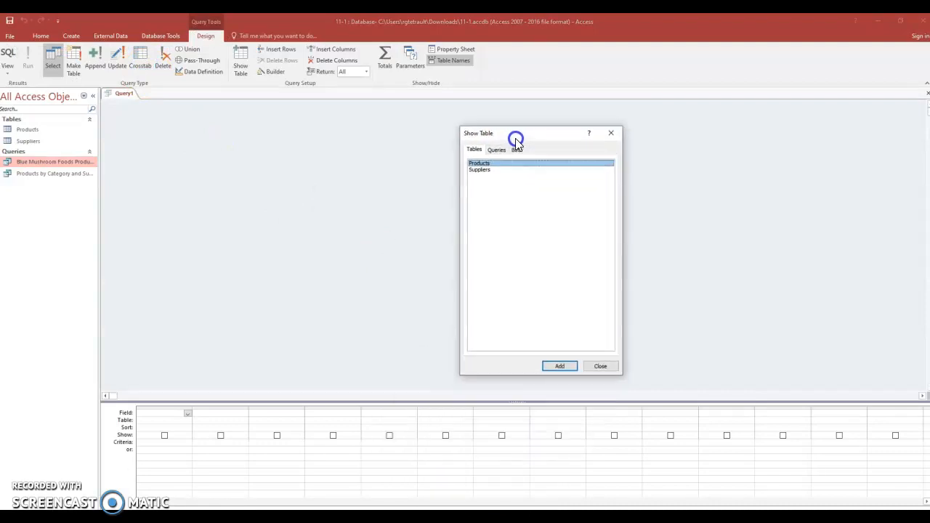
{"action": "left_click", "coordinate": [556, 367]}
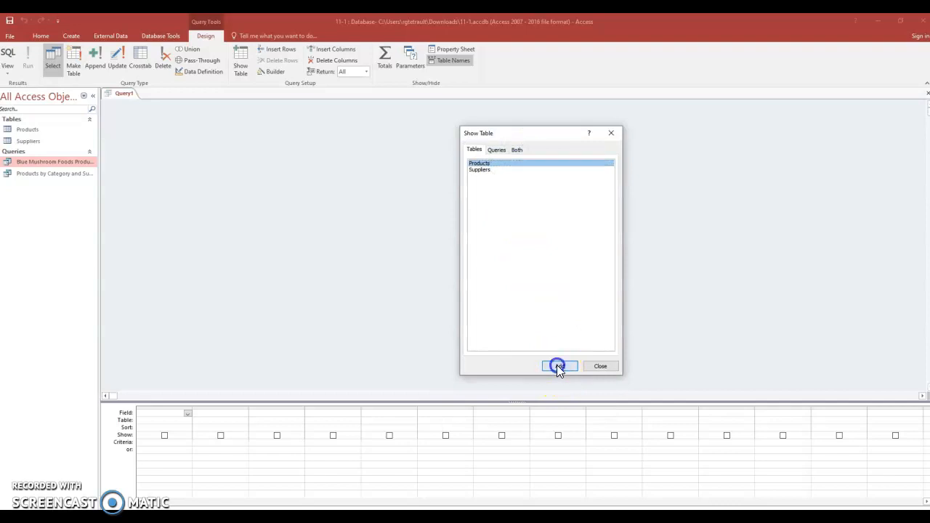
{"action": "left_click", "coordinate": [483, 170]}
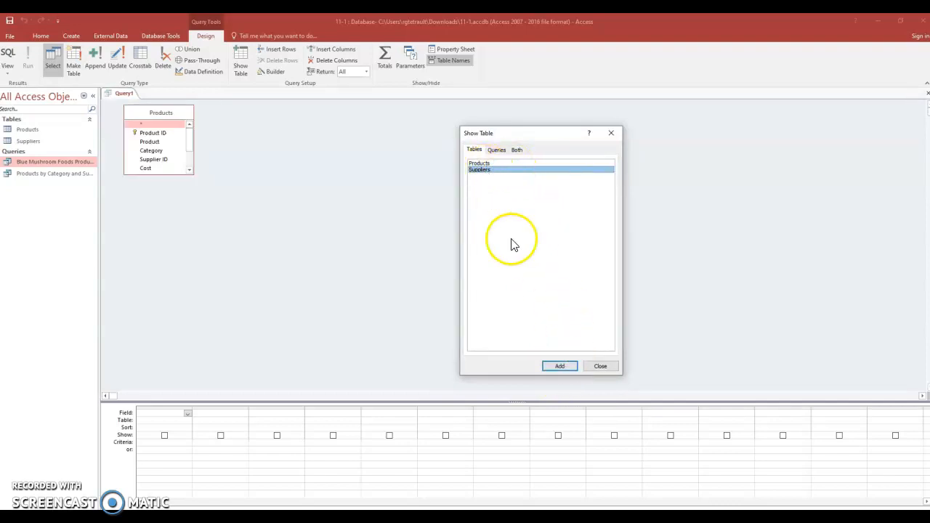
{"action": "left_click", "coordinate": [553, 367]}
{"action": "left_click", "coordinate": [599, 366]}
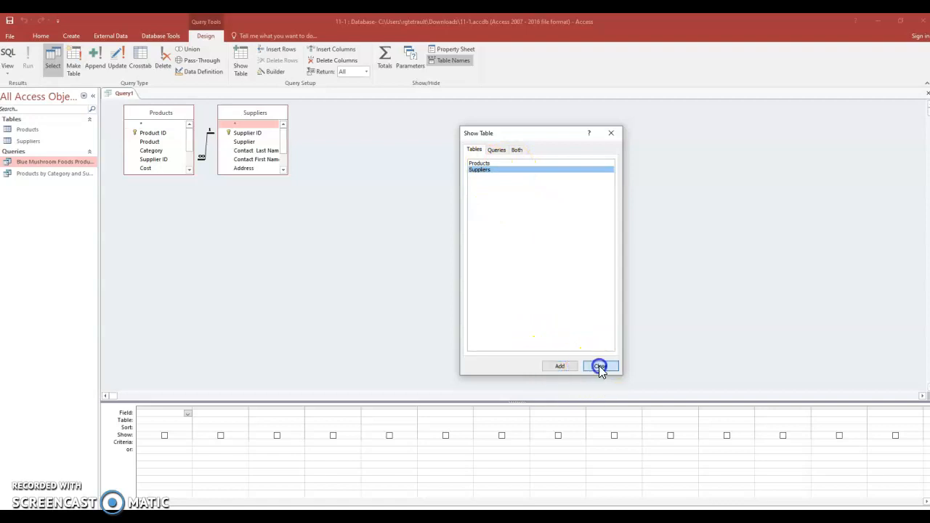
Step: Enlarge both field lists and add Supplier from Suppliers, plus Product, Category and YTD Sales from Products, to the design grid
{"action": "left_click_drag", "start_coordinate": [170, 174], "coordinate": [172, 221]}
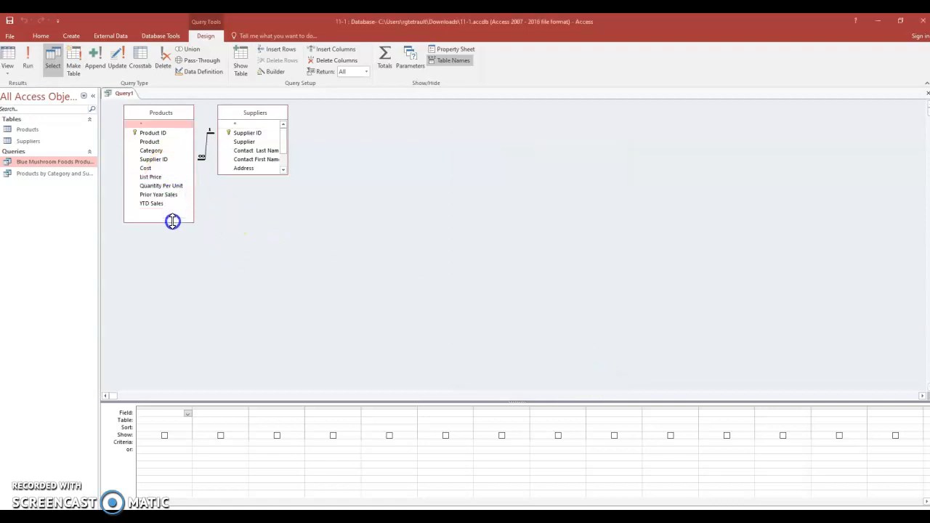
{"action": "left_click_drag", "start_coordinate": [252, 174], "coordinate": [253, 221]}
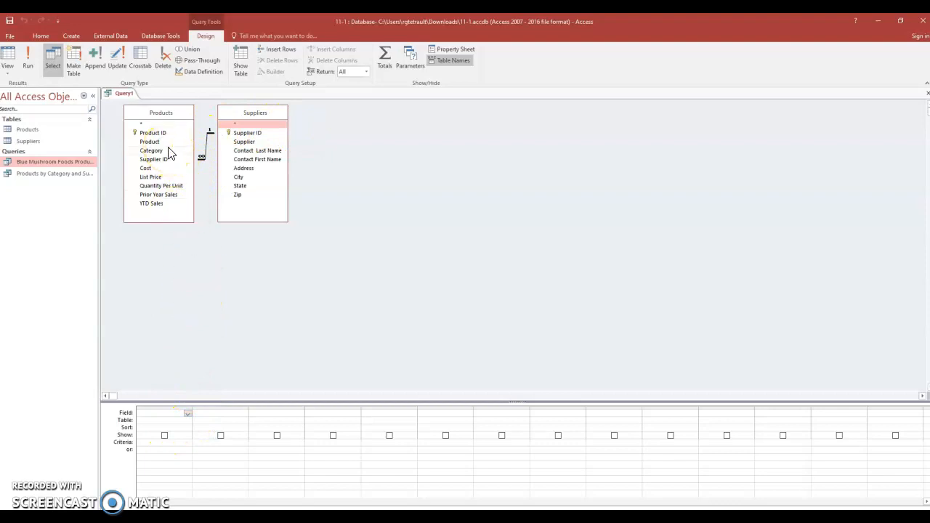
{"action": "double_click", "coordinate": [244, 141]}
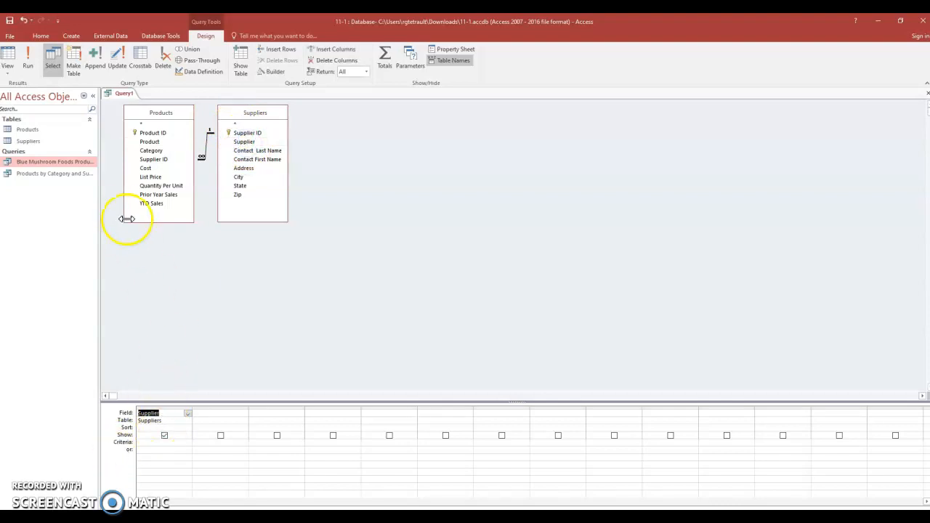
{"action": "double_click", "coordinate": [147, 141]}
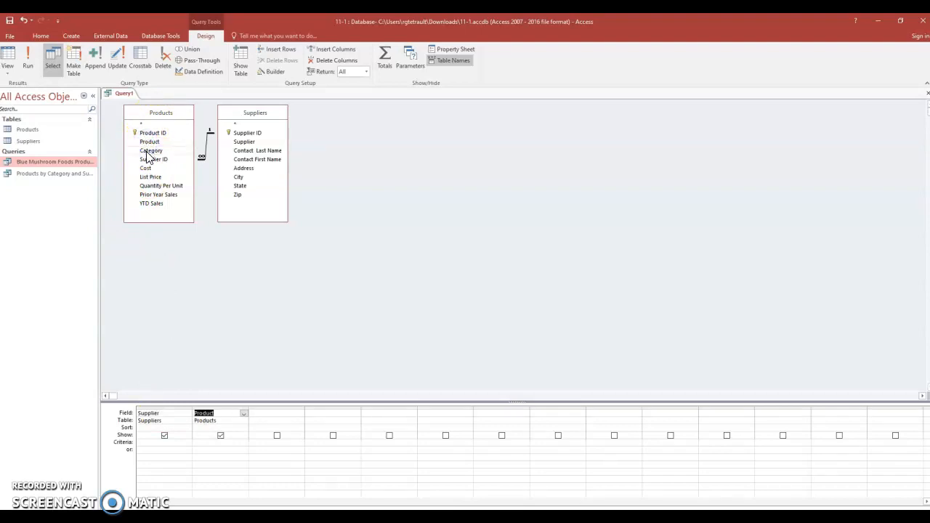
{"action": "double_click", "coordinate": [149, 150]}
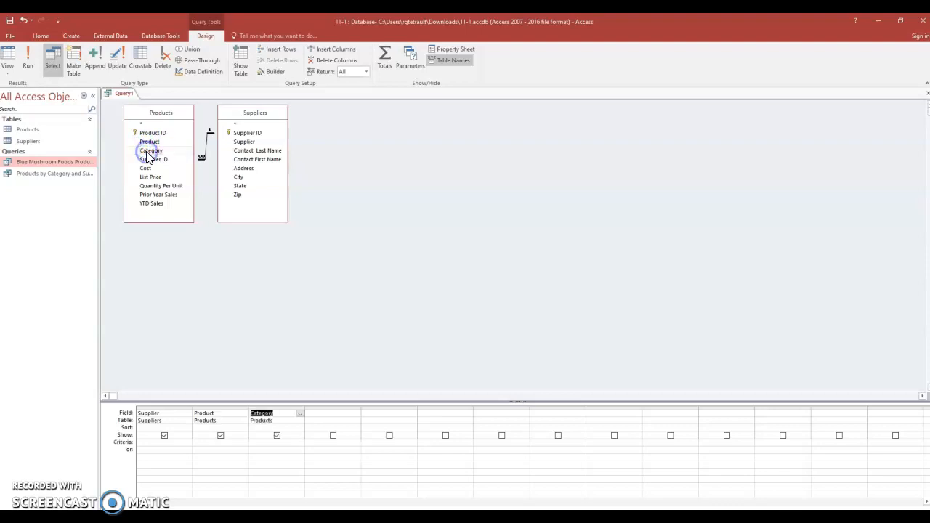
{"action": "double_click", "coordinate": [151, 203]}
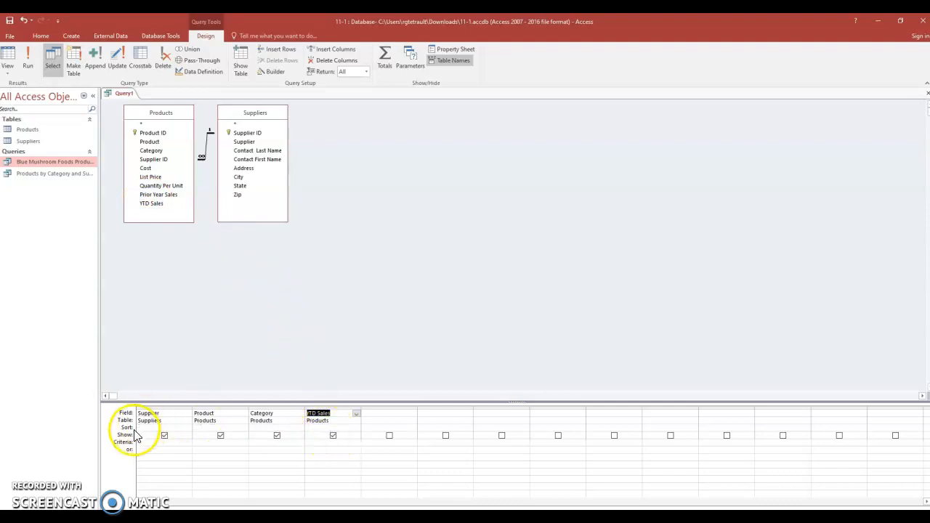
Step: Sort YTD Sales in descending order and set its criteria to >50000
{"action": "left_click", "coordinate": [317, 428]}
{"action": "left_click", "coordinate": [358, 428]}
{"action": "left_click", "coordinate": [321, 442]}
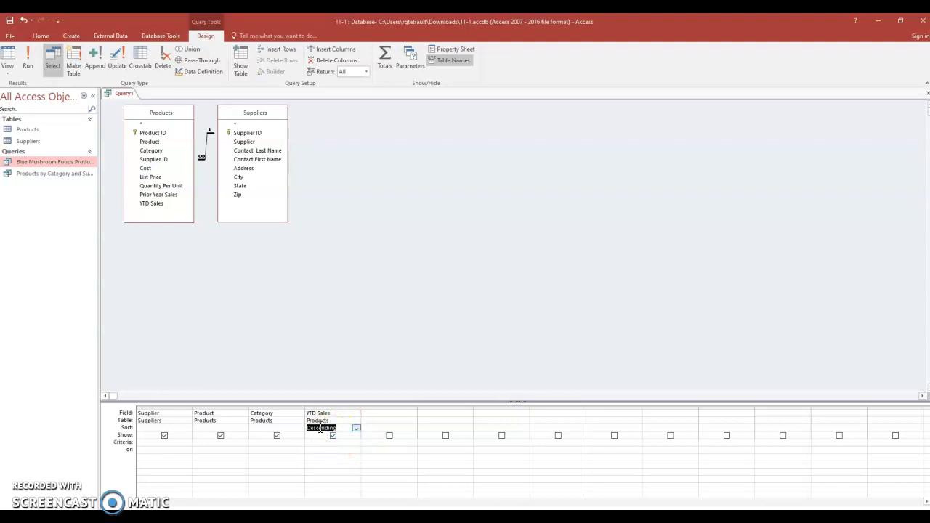
{"action": "left_click", "coordinate": [315, 442]}
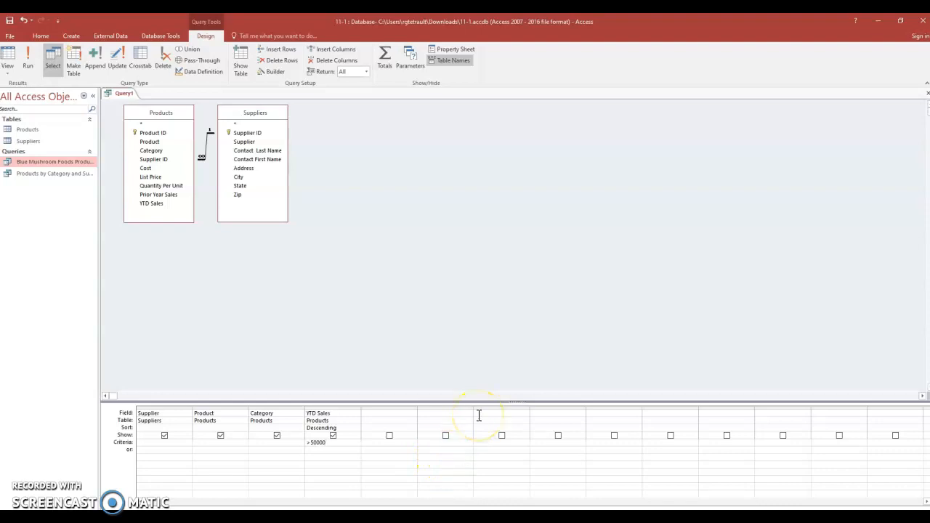
Step: Sort Supplier in ascending order and display the query results in Datasheet view
{"action": "left_click", "coordinate": [150, 427]}
{"action": "left_click", "coordinate": [188, 428]}
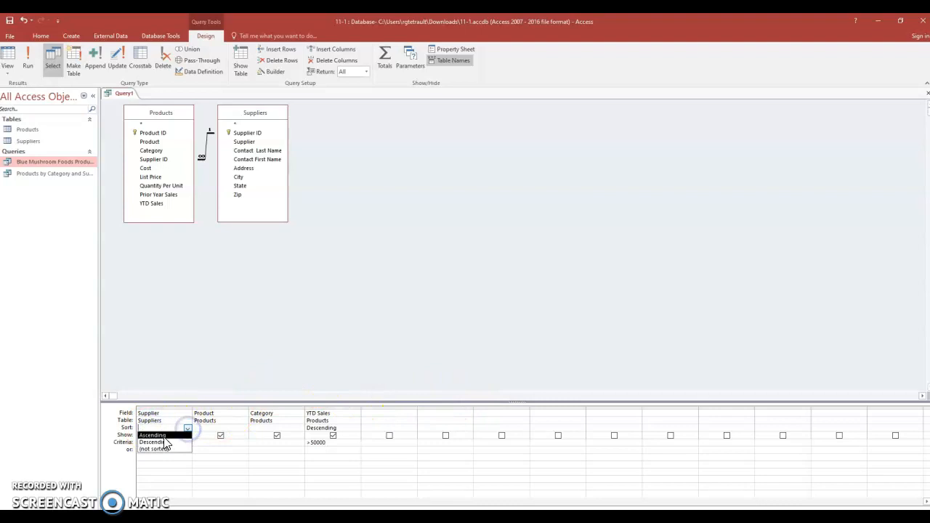
{"action": "left_click", "coordinate": [163, 435]}
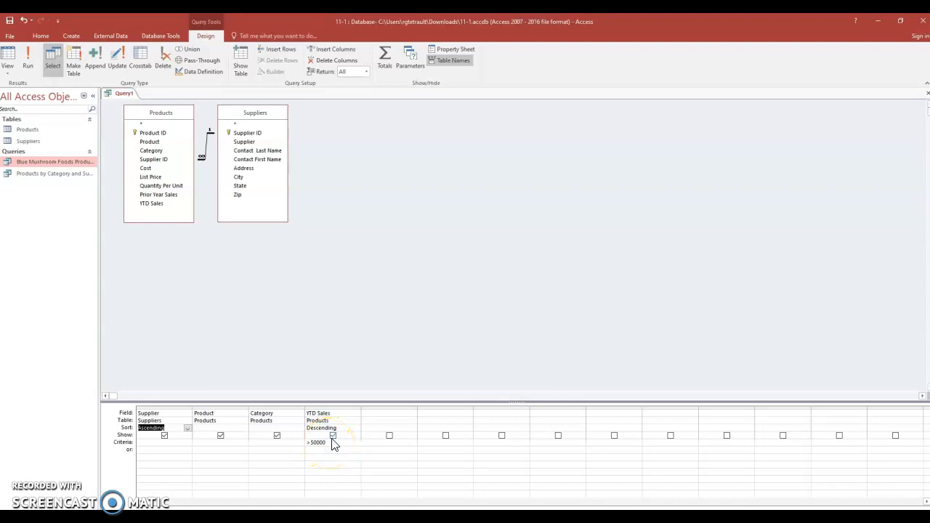
{"action": "left_click", "coordinate": [7, 58]}
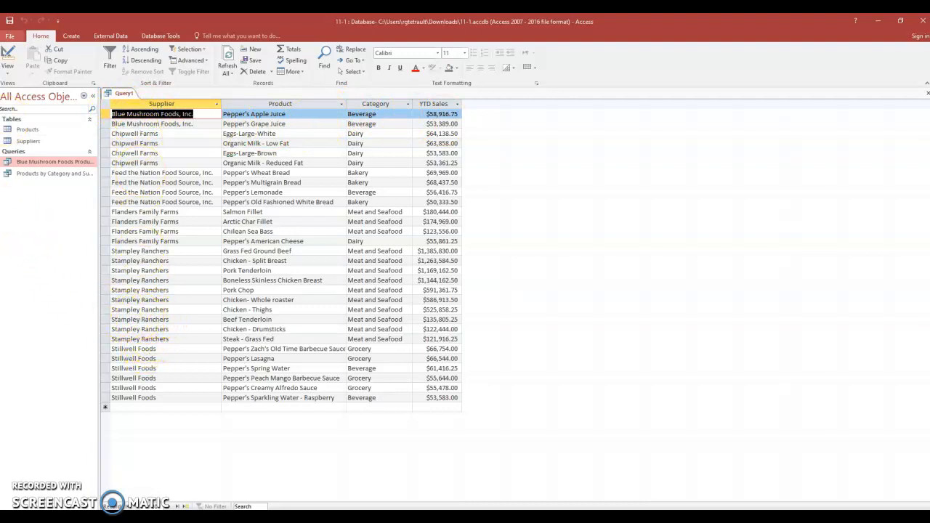
Step: Save the query as "Top Products by Supplier" and close it
{"action": "left_click", "coordinate": [8, 23]}
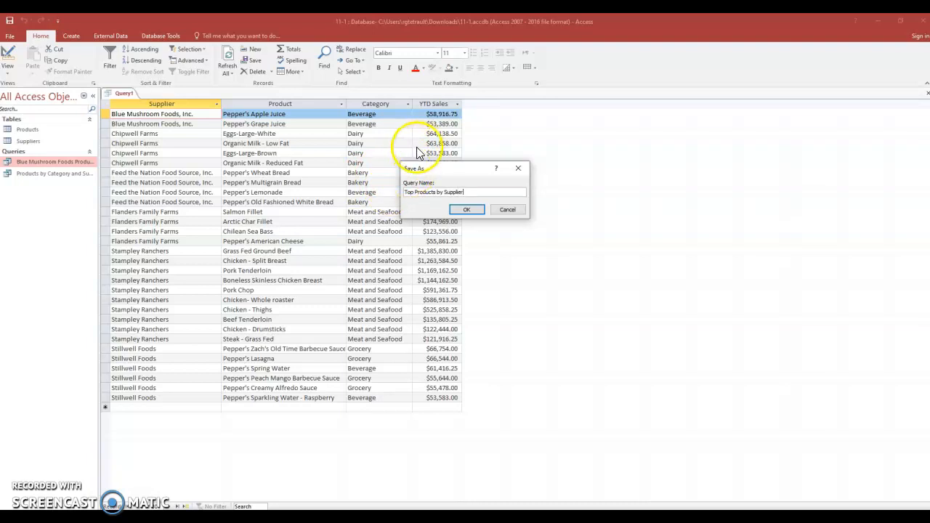
{"action": "left_click", "coordinate": [448, 209]}
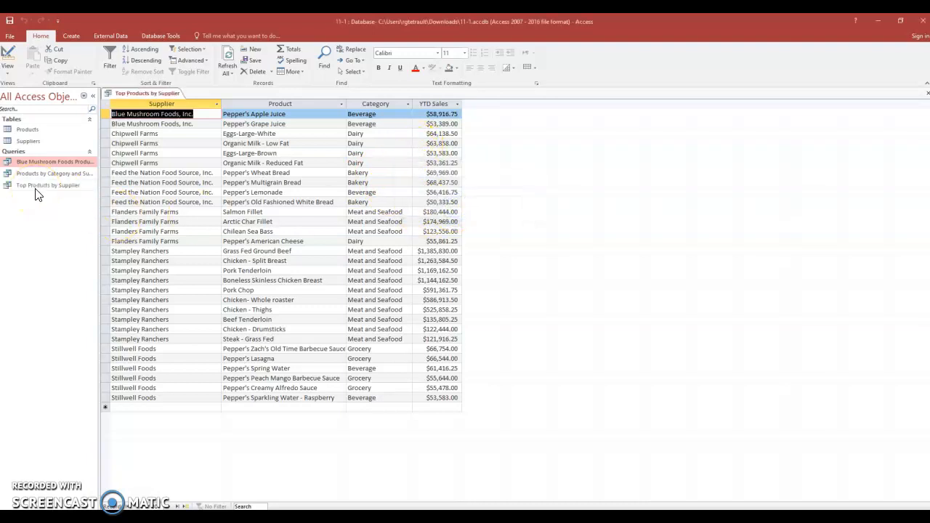
{"action": "left_click", "coordinate": [927, 93]}
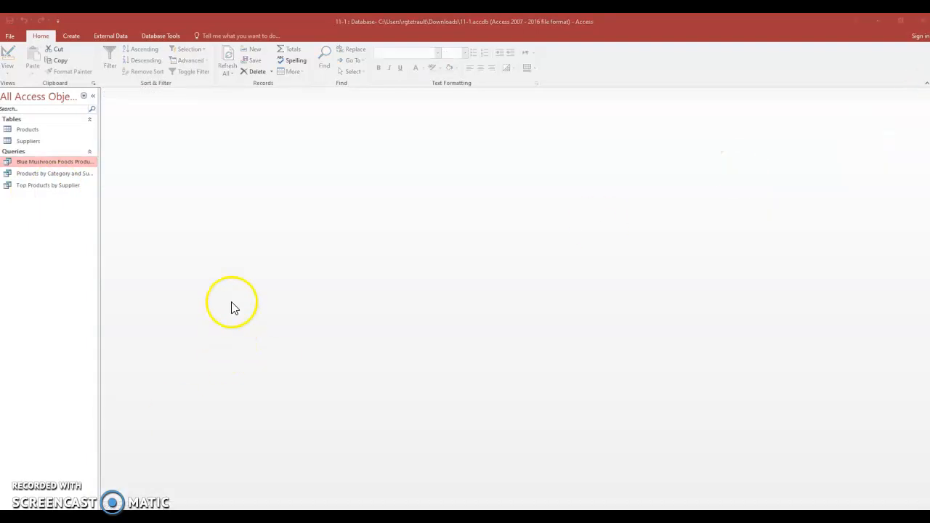
Step: Open the Products table in Datasheet view
{"action": "left_click", "coordinate": [20, 131]}
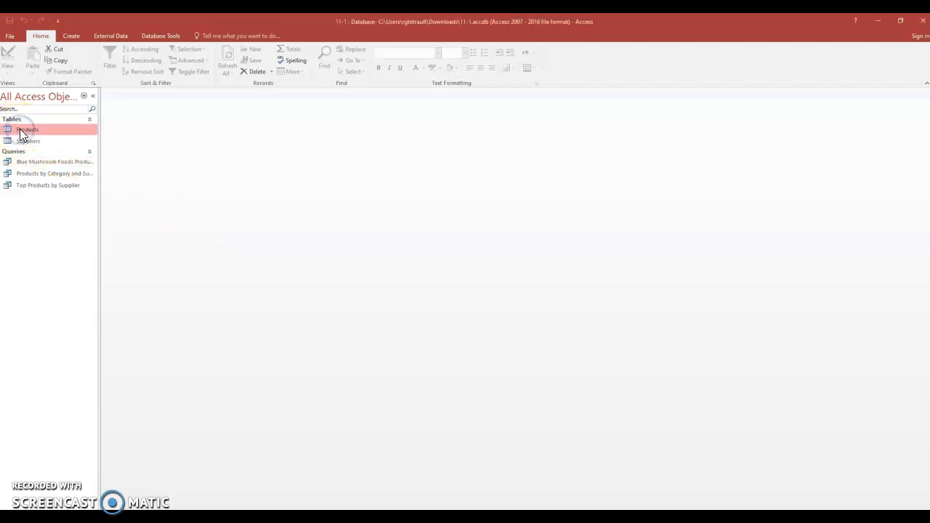
{"action": "double_click", "coordinate": [20, 131]}
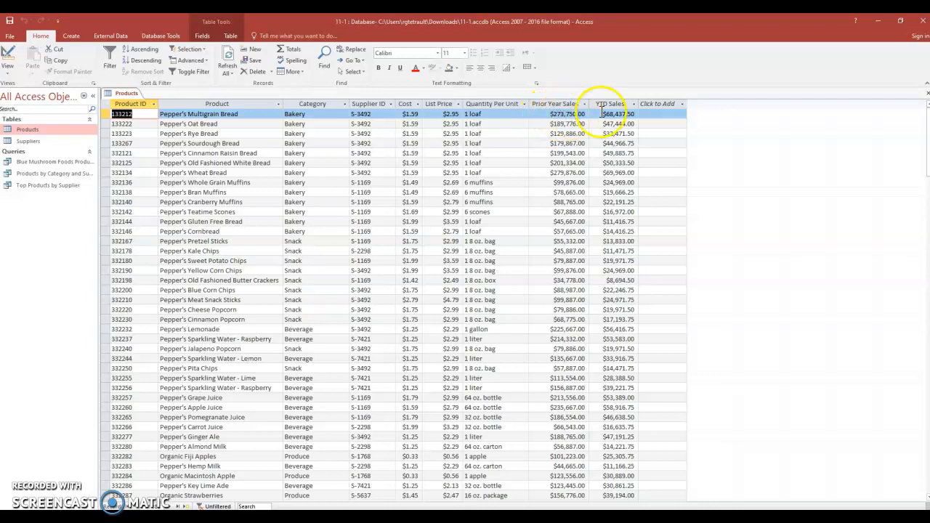
Step: Add a calculated Currency field named "Total Sales" to the Products table with the expression [Prior Year Sales] + [YTD Sales]
{"action": "left_click", "coordinate": [680, 104]}
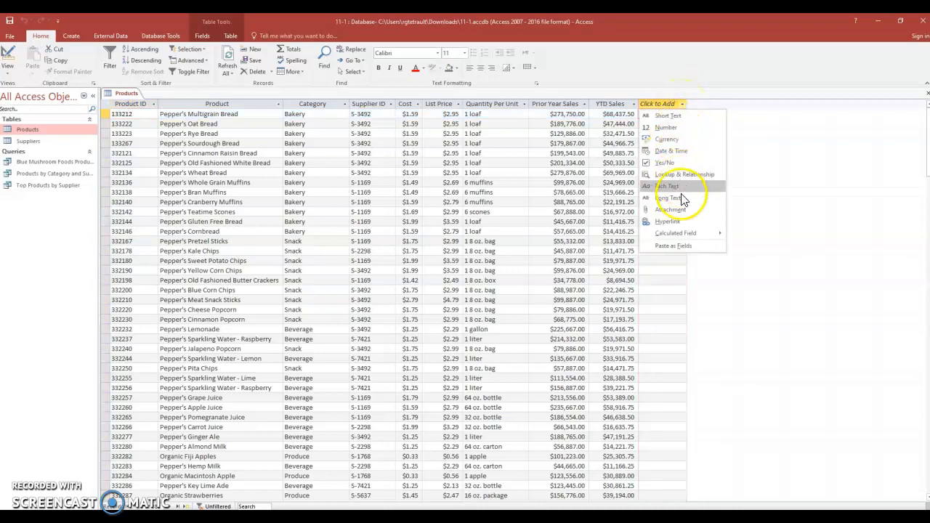
{"action": "mouse_move", "coordinate": [689, 234]}
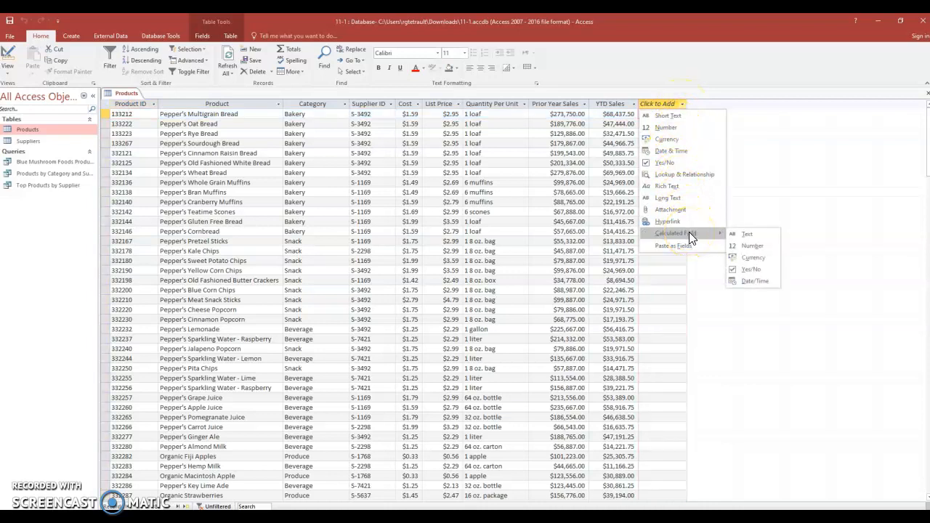
{"action": "left_click", "coordinate": [755, 258]}
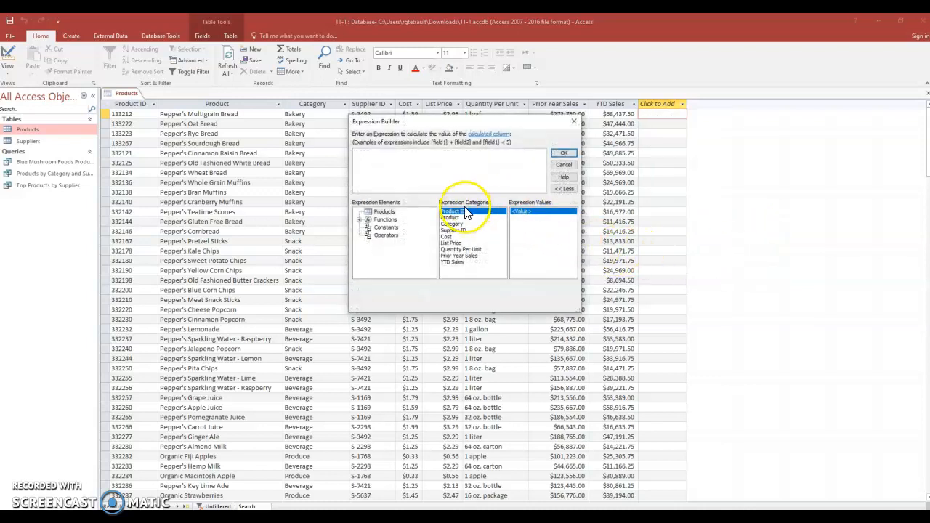
{"action": "double_click", "coordinate": [458, 255]}
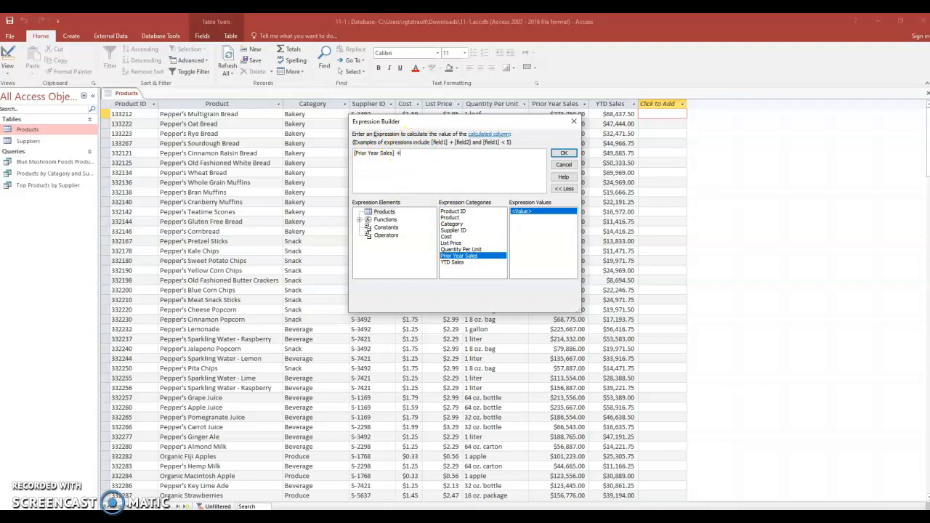
{"action": "double_click", "coordinate": [453, 262]}
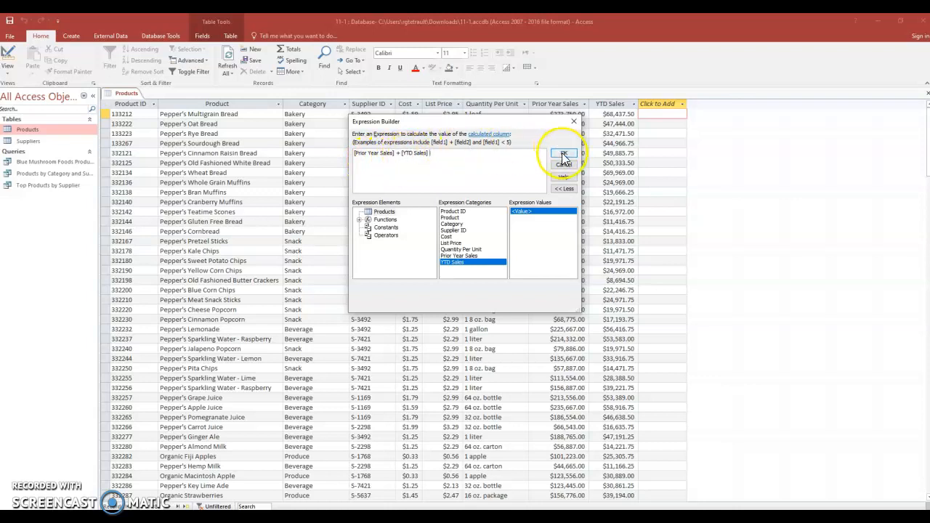
{"action": "left_click", "coordinate": [563, 155]}
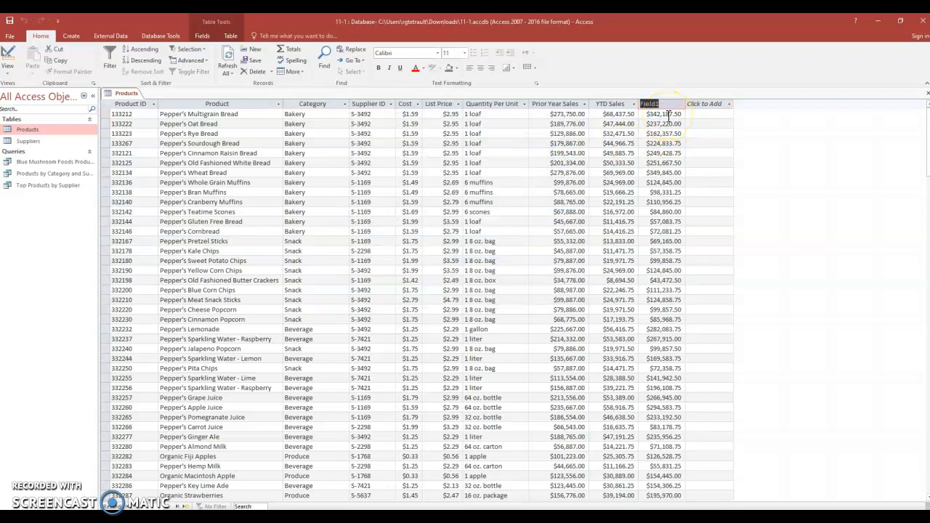
{"action": "type", "text": "Total Sales"}
{"action": "left_click", "coordinate": [785, 260]}
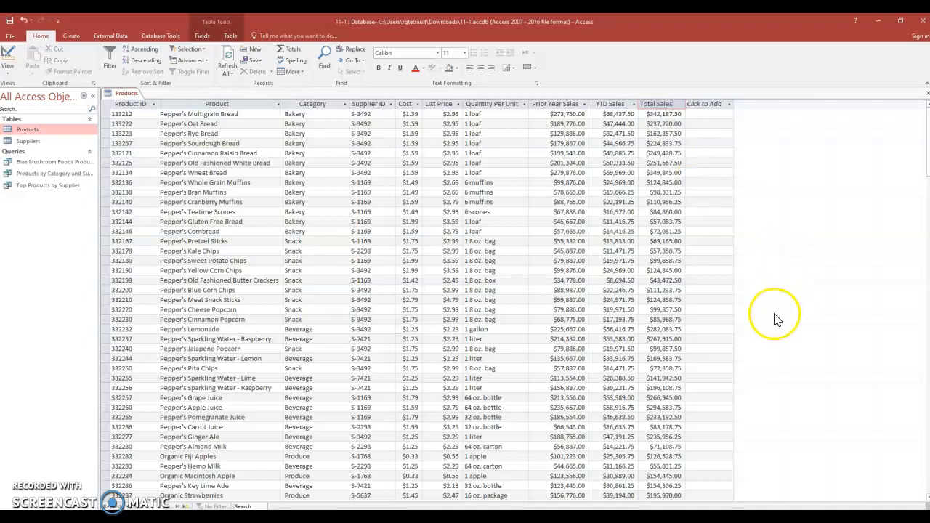
Step: Start saving a copy of the database in Access Database (*.accdb) format, allowing the open objects to close
{"action": "left_click", "coordinate": [11, 36]}
{"action": "left_click", "coordinate": [16, 134]}
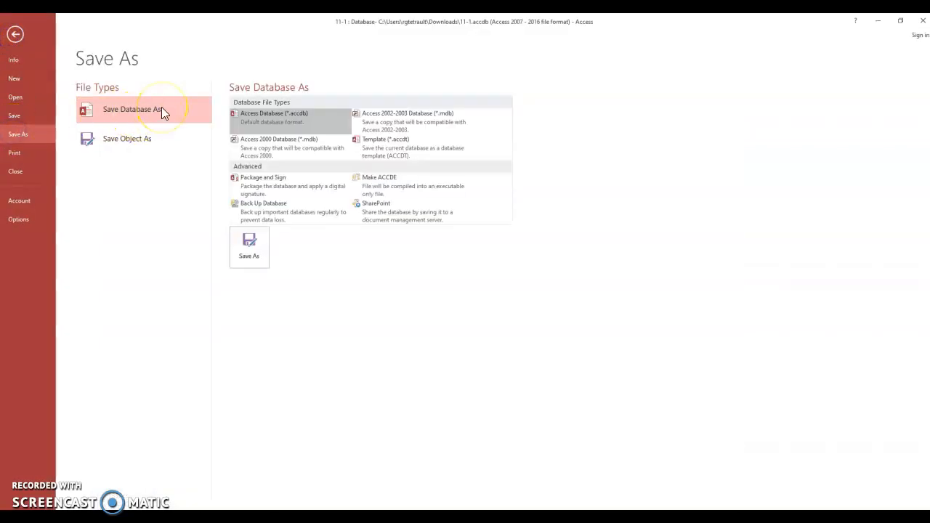
{"action": "left_click", "coordinate": [248, 246]}
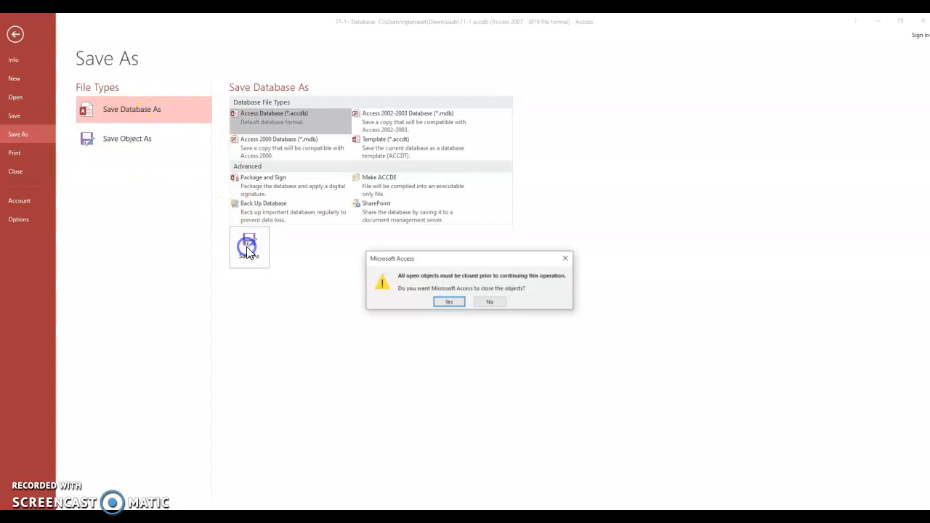
{"action": "left_click", "coordinate": [447, 303]}
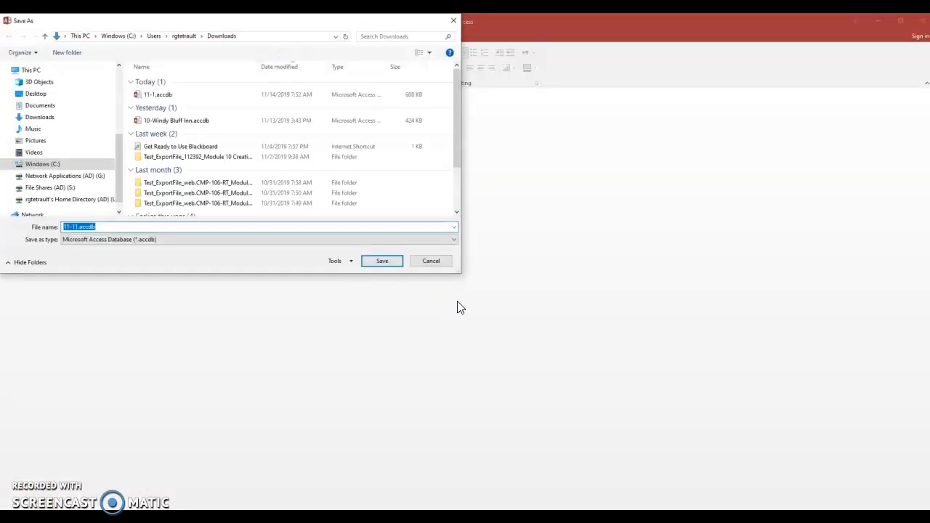